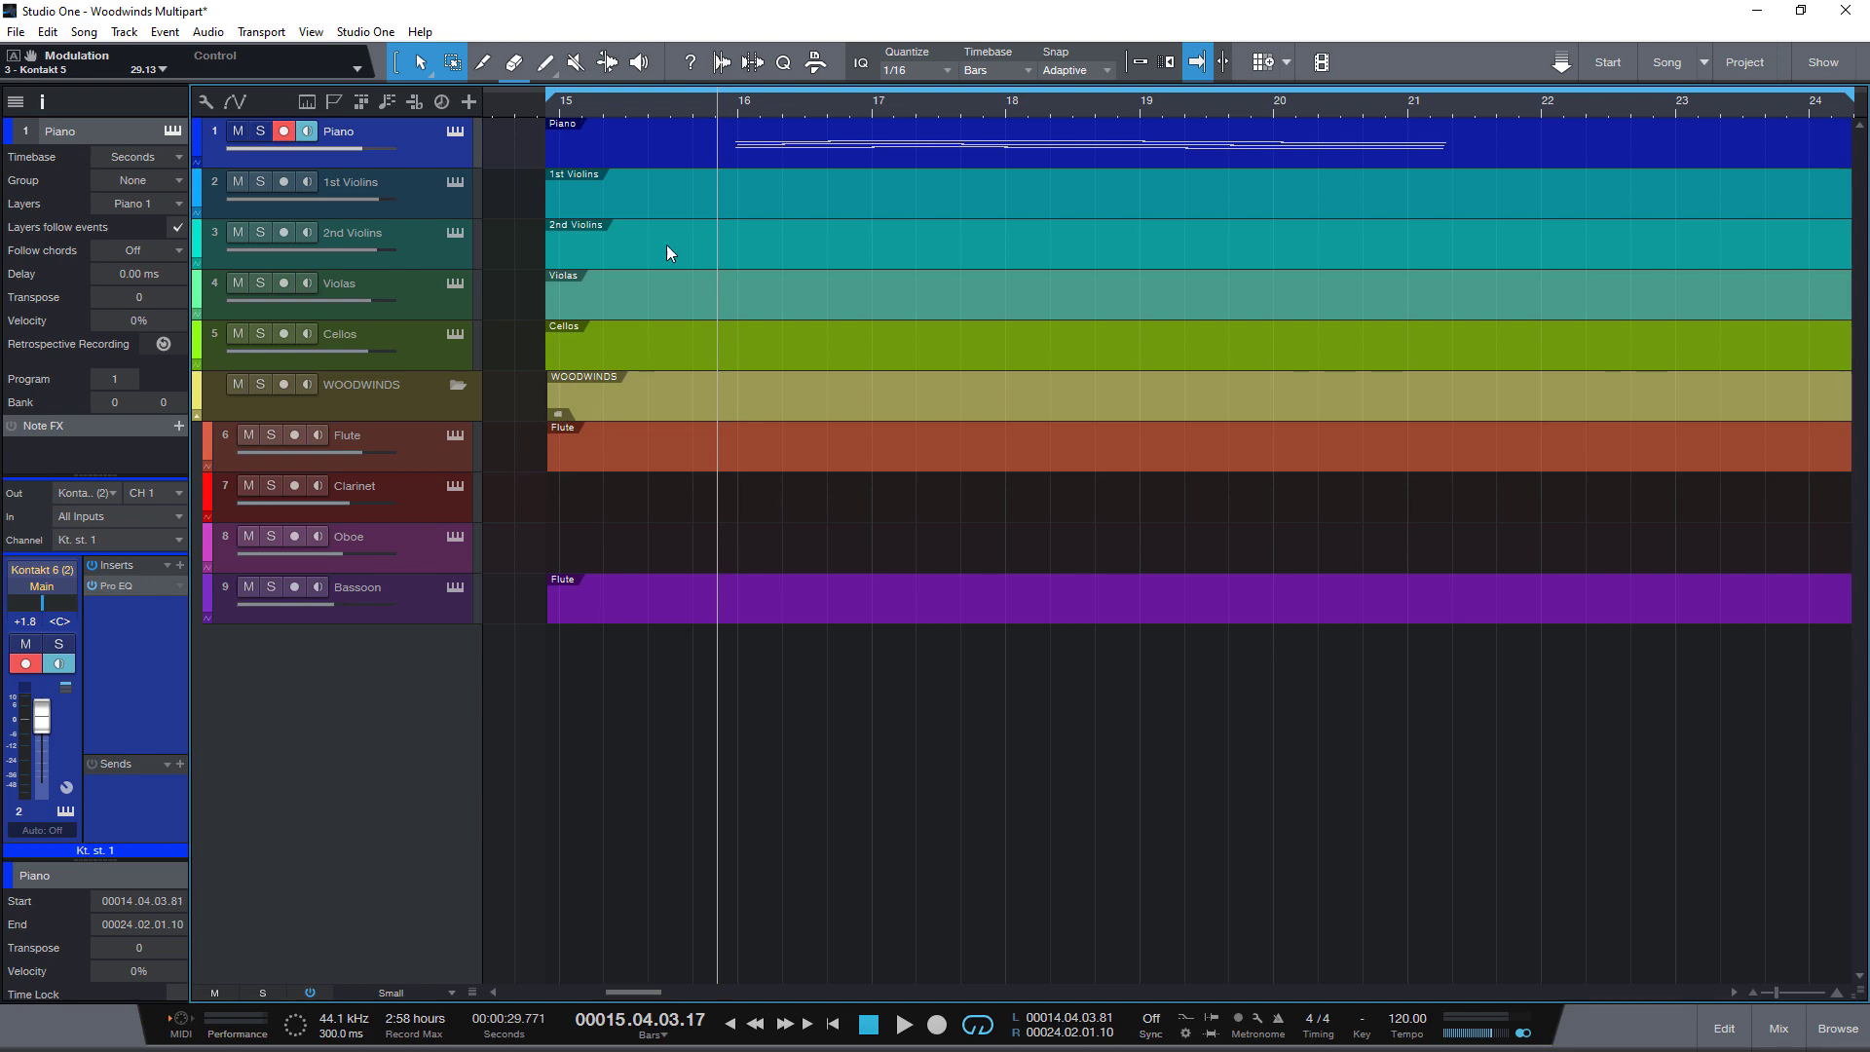
Audition the Piano part in the note editor and place the playhead just before bar 16
double_click(787, 158)
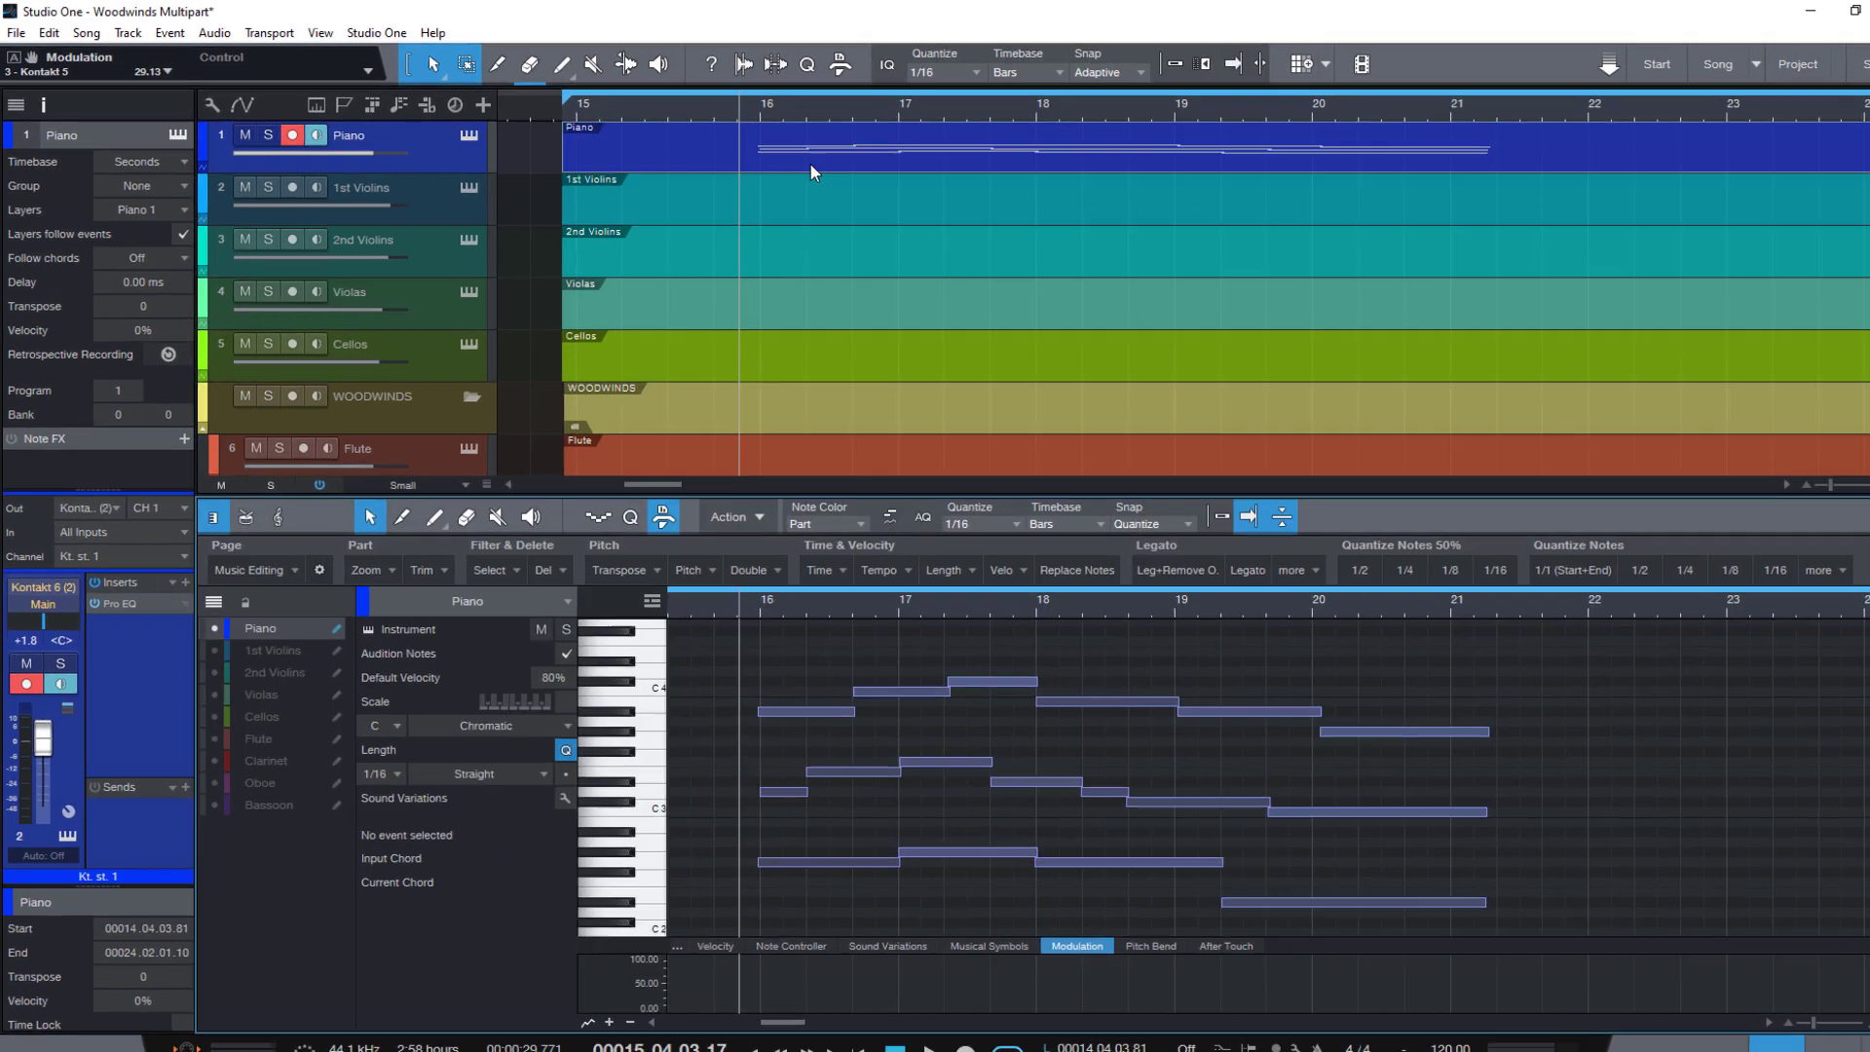
key("space")
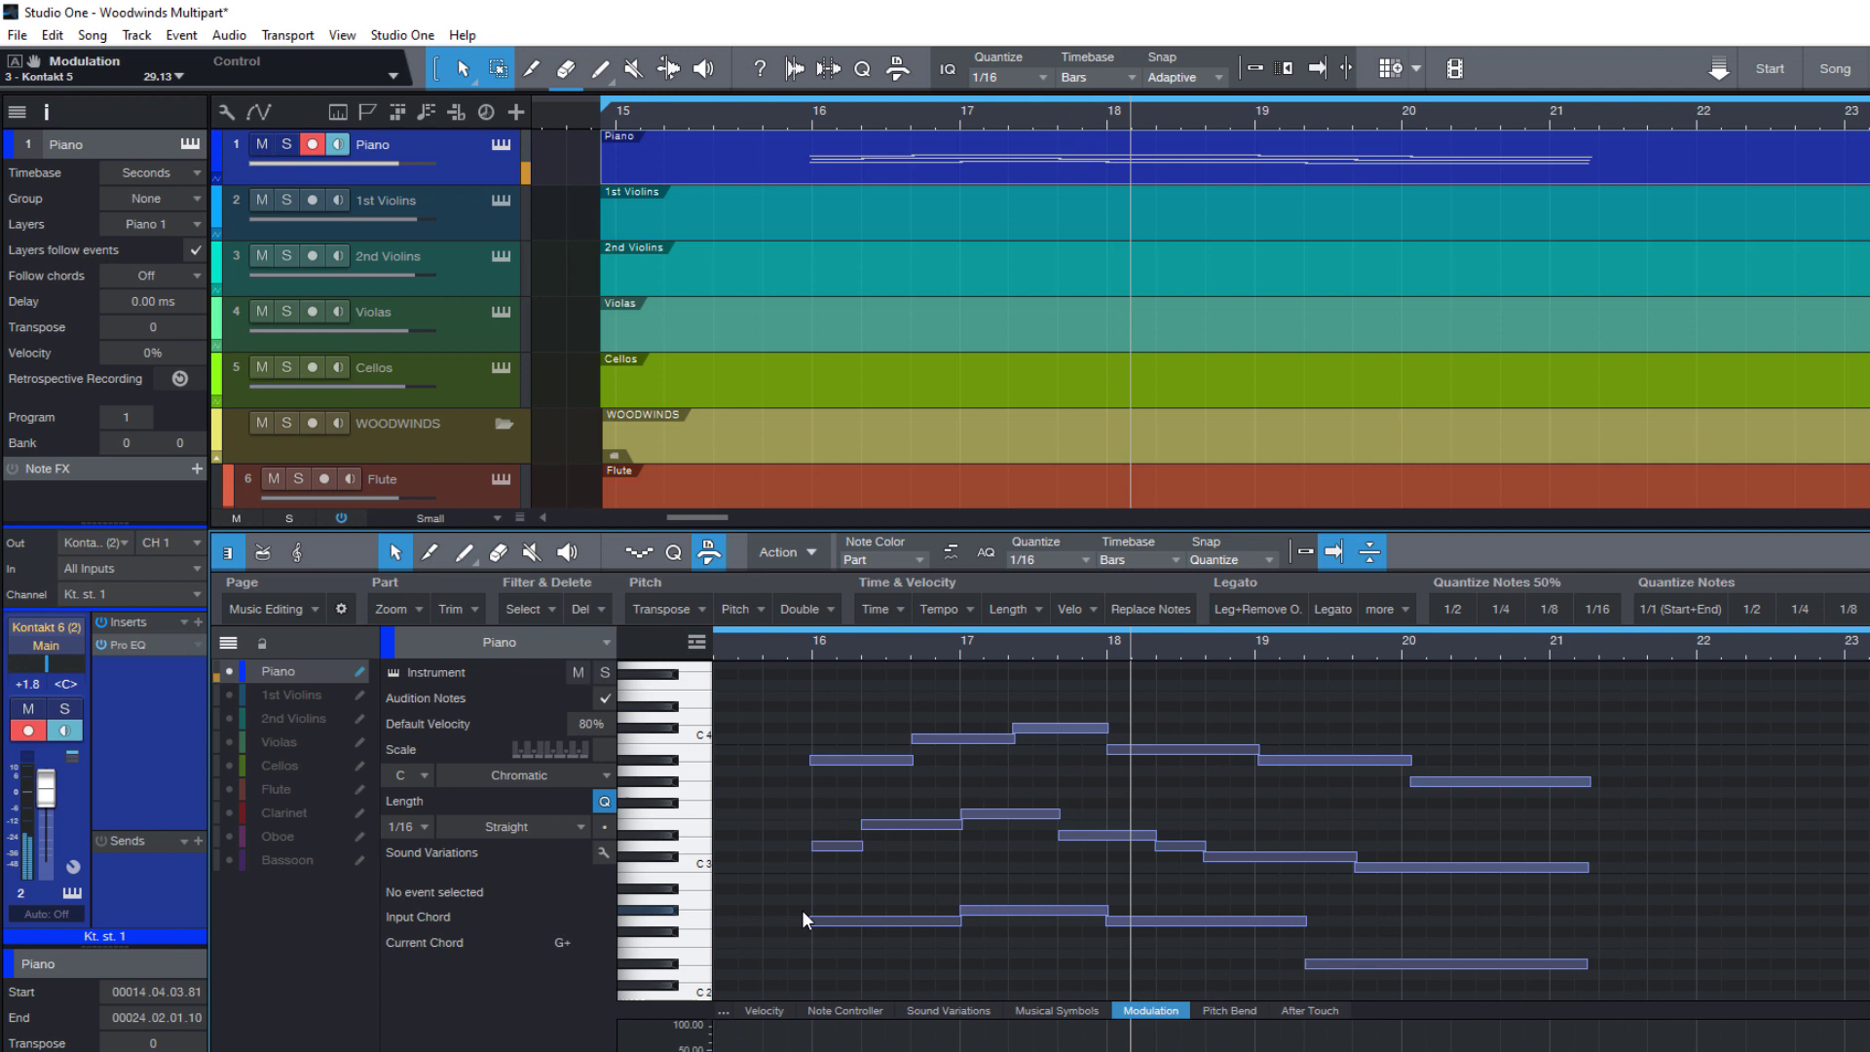
key("space")
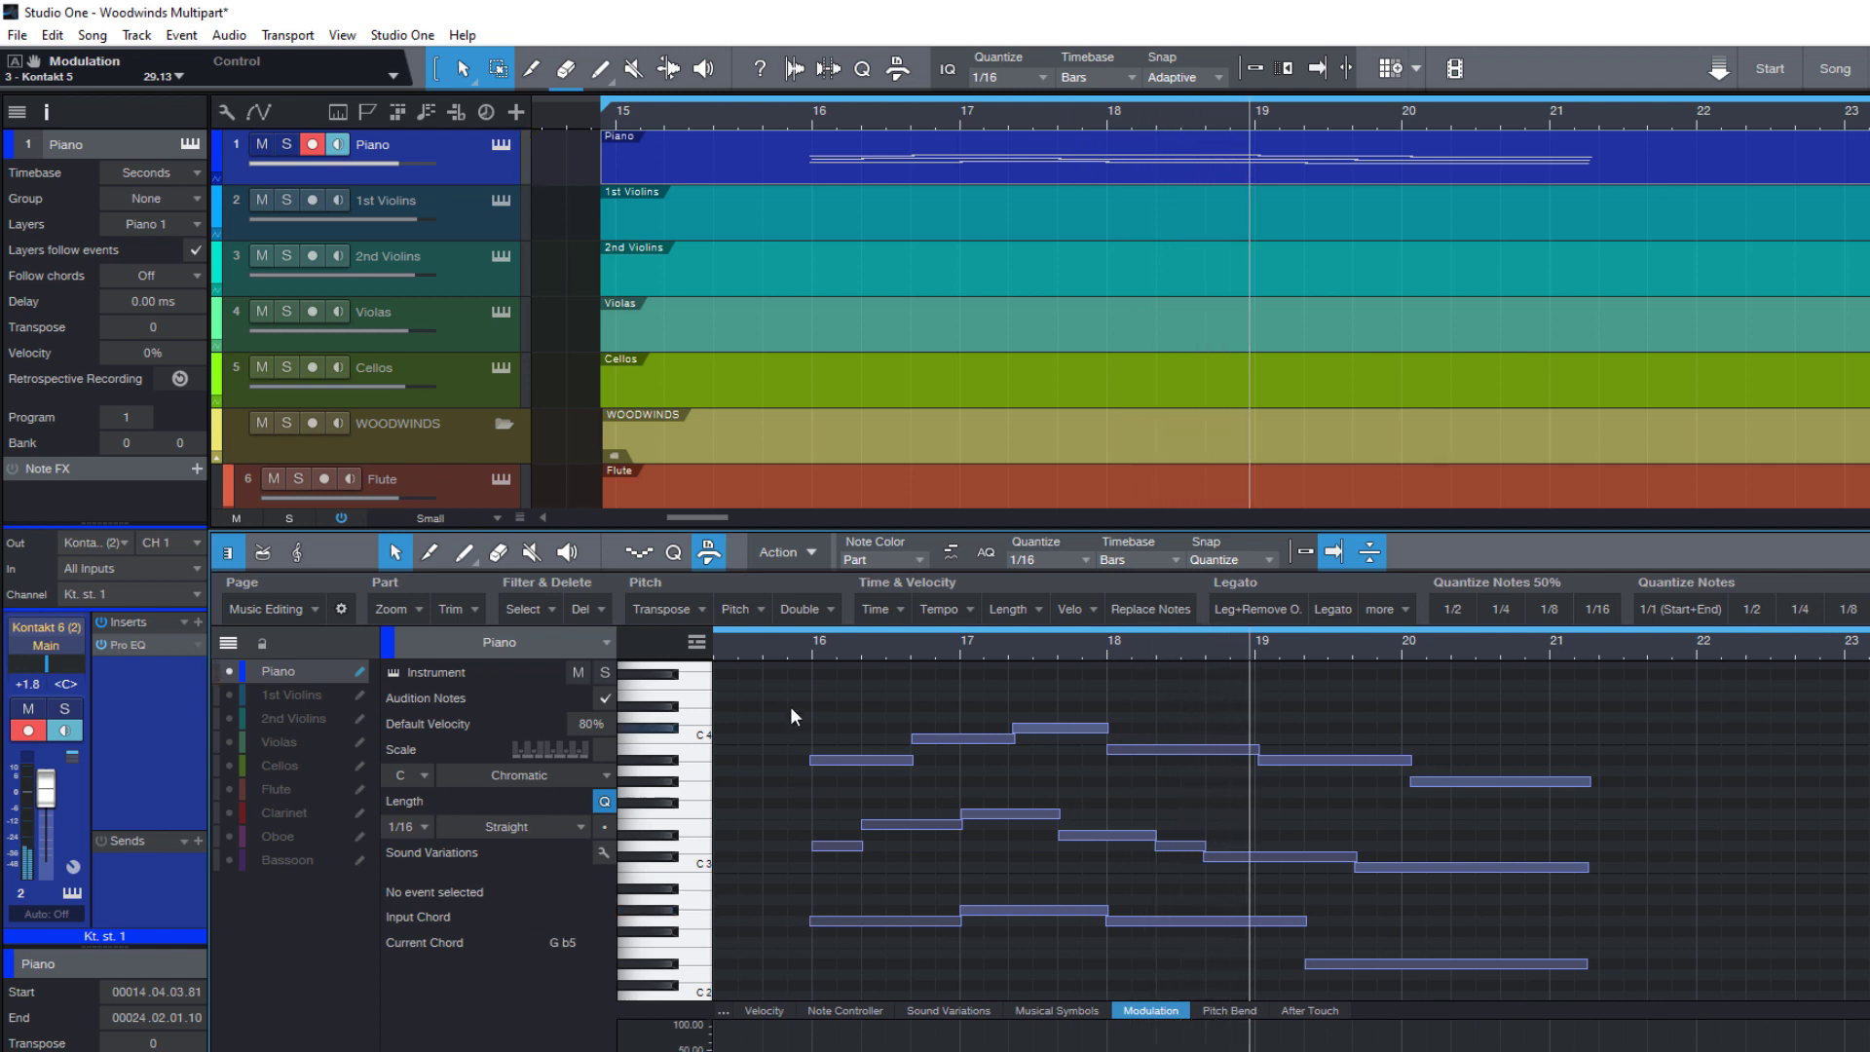
left_click(788, 644)
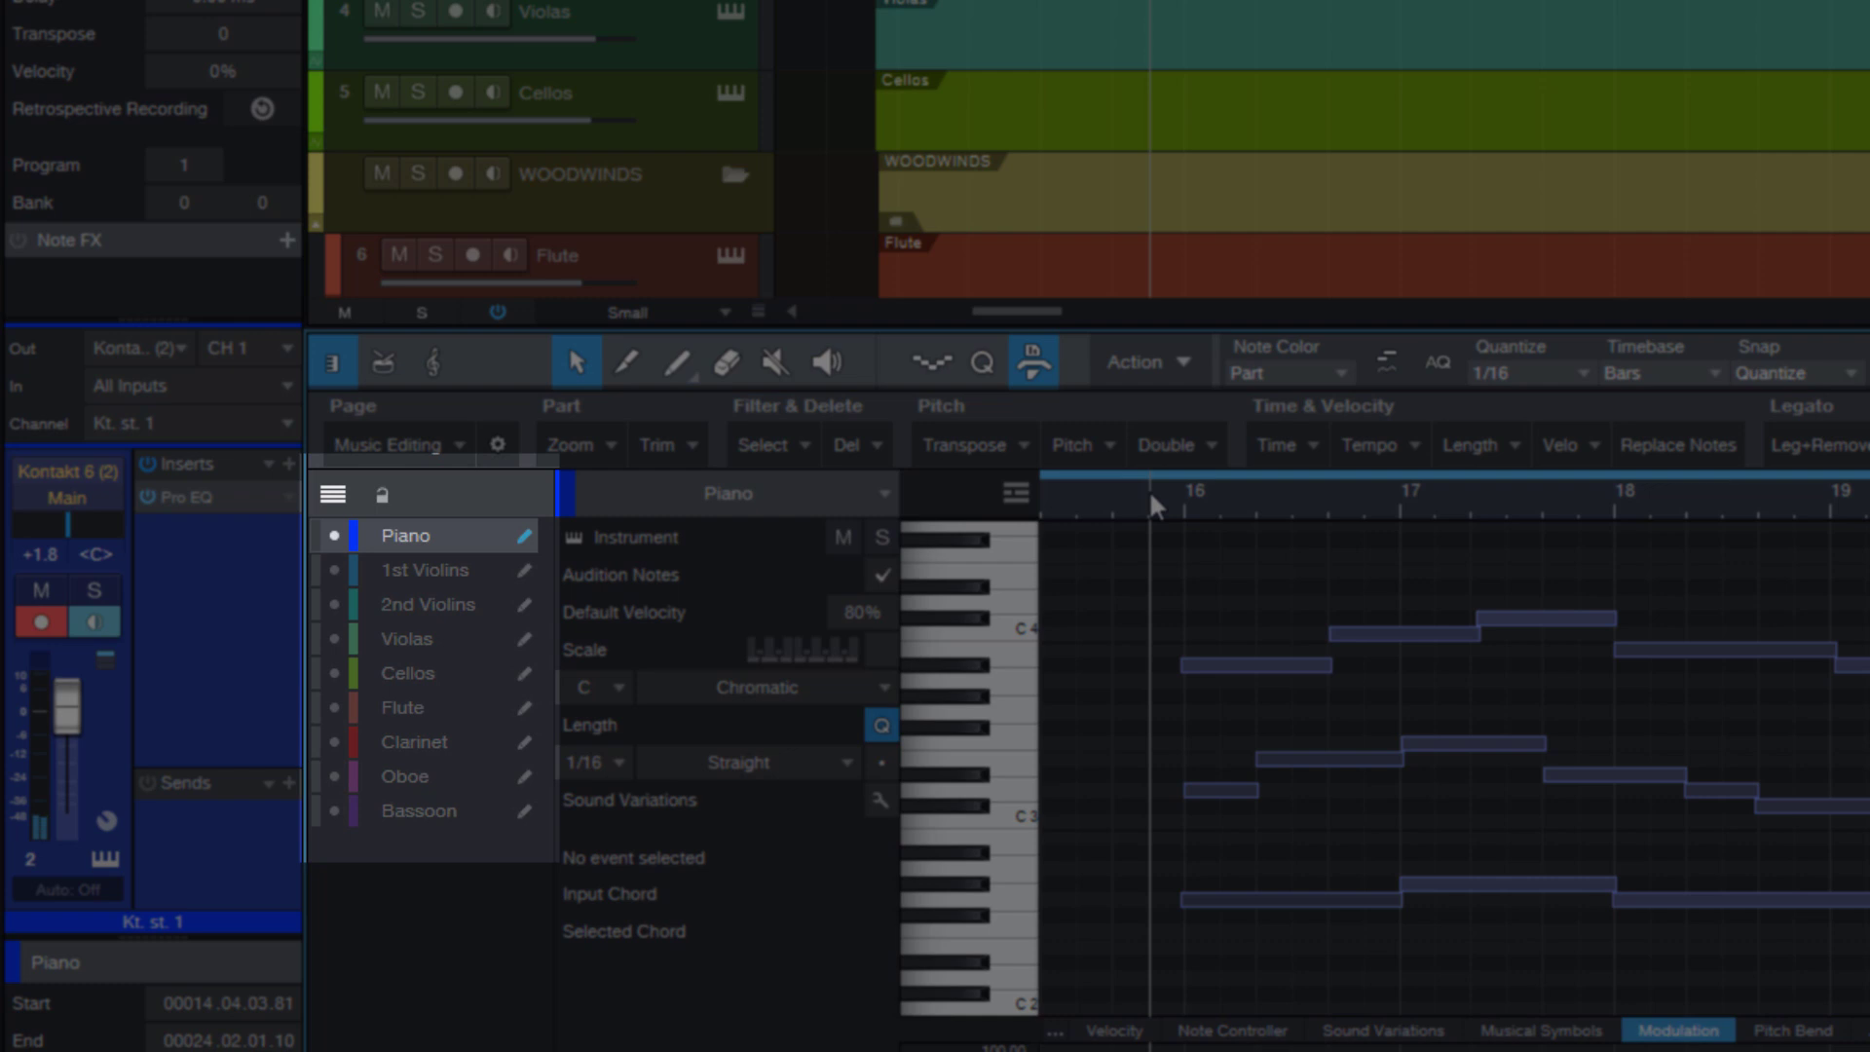
Make the orchestral tracks editable and transfer the piano's top line to 1st Violins
left_click_drag(514, 568, 519, 830)
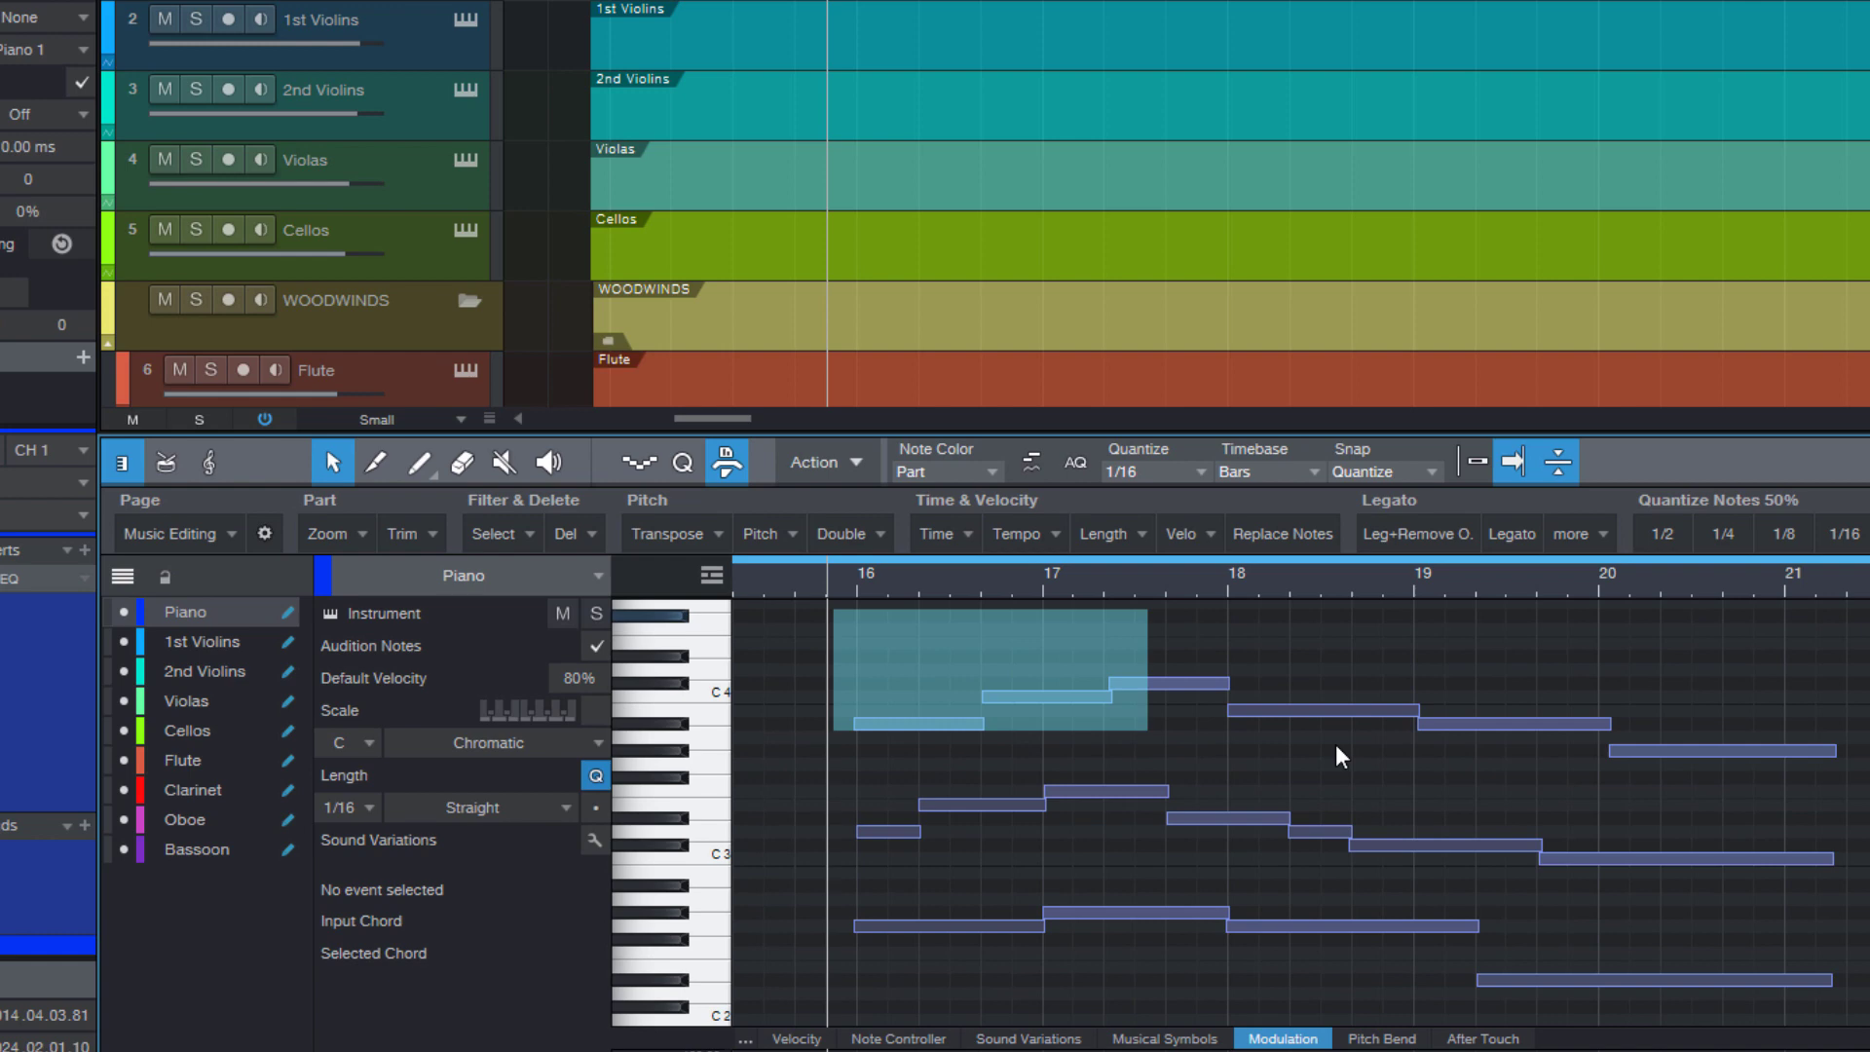
left_click_drag(710, 640, 1492, 790)
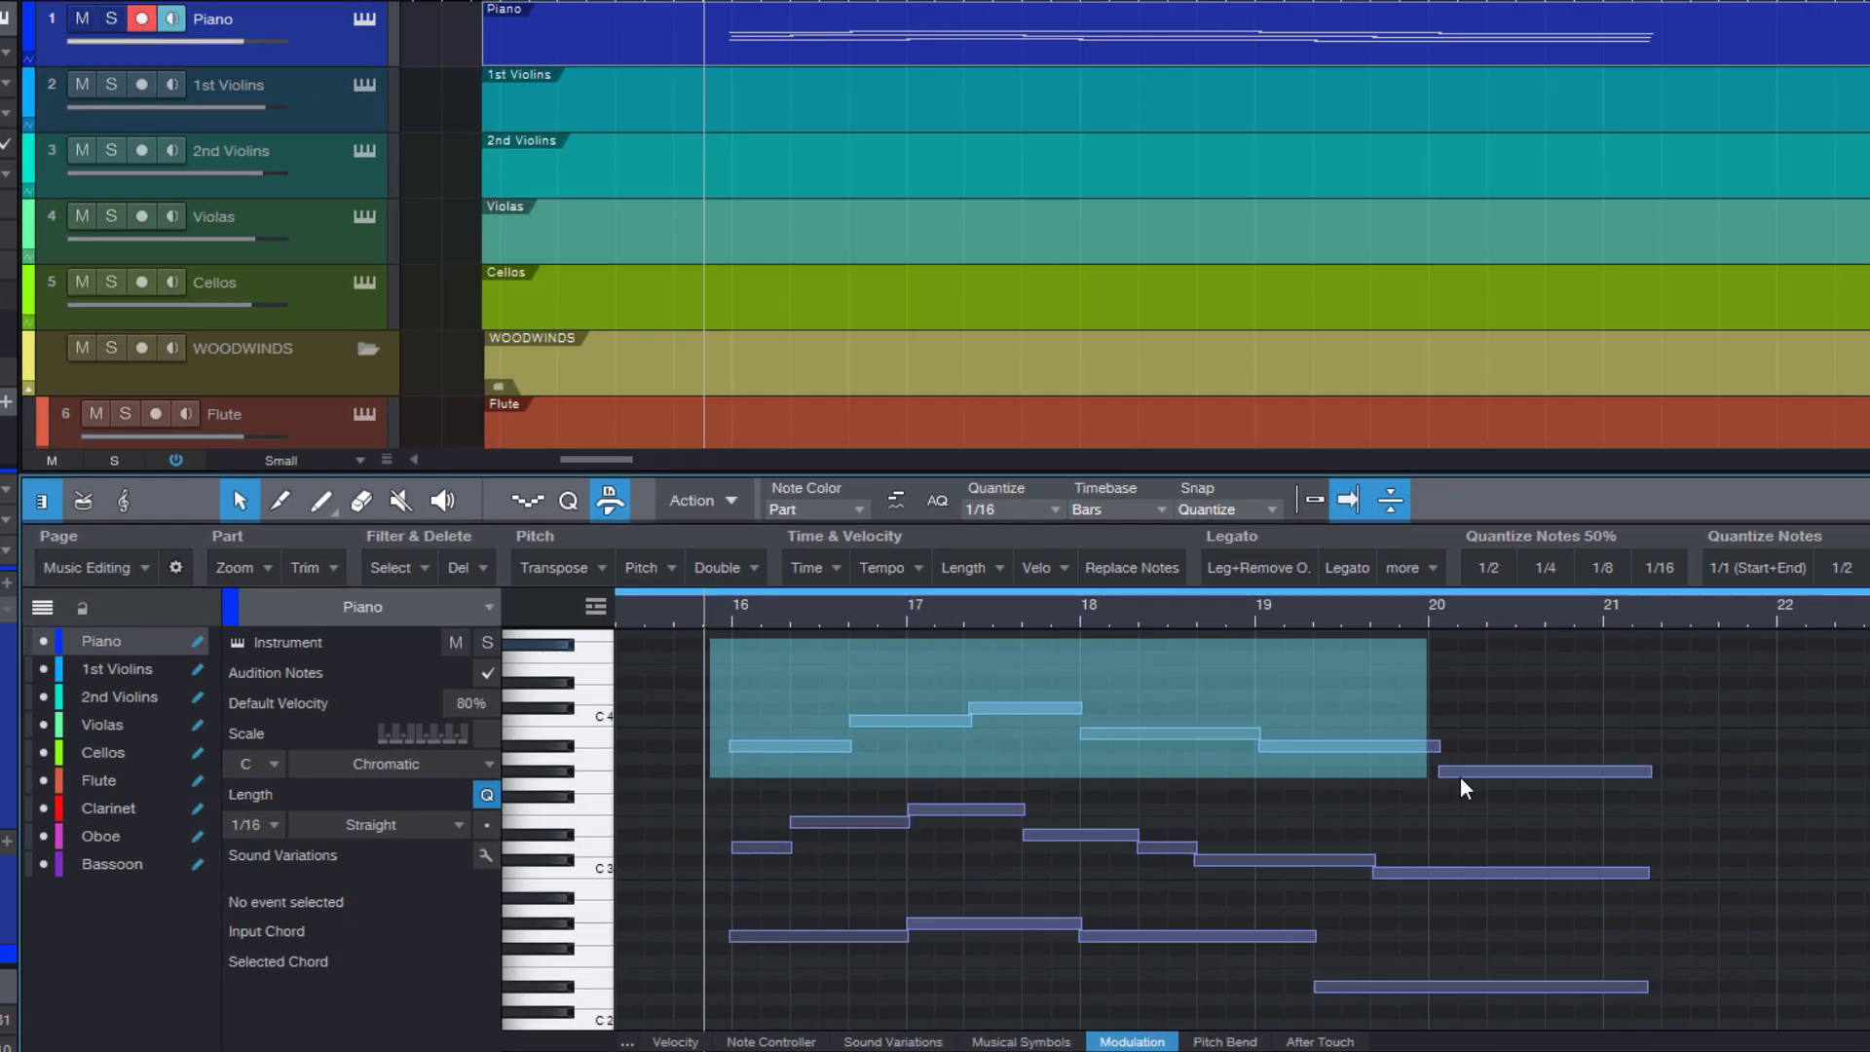
right_click(826, 750)
mouse_move(964, 793)
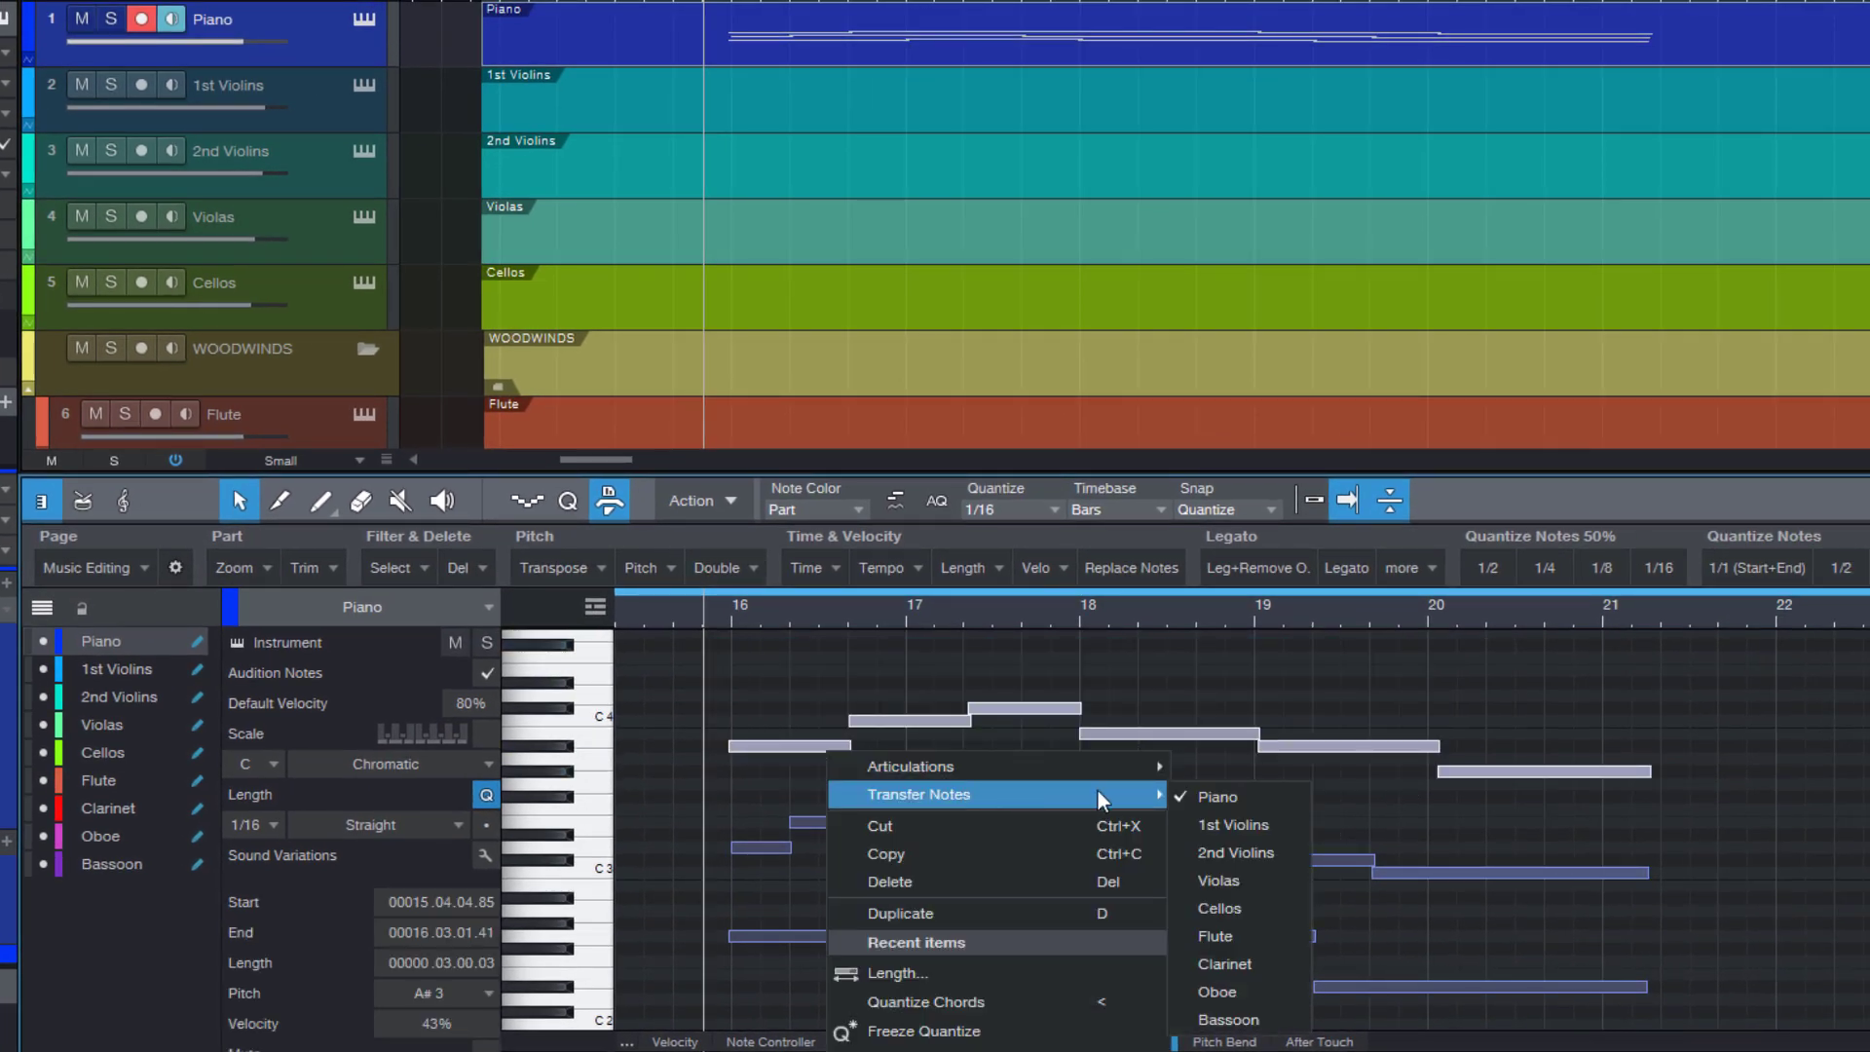
left_click(1196, 824)
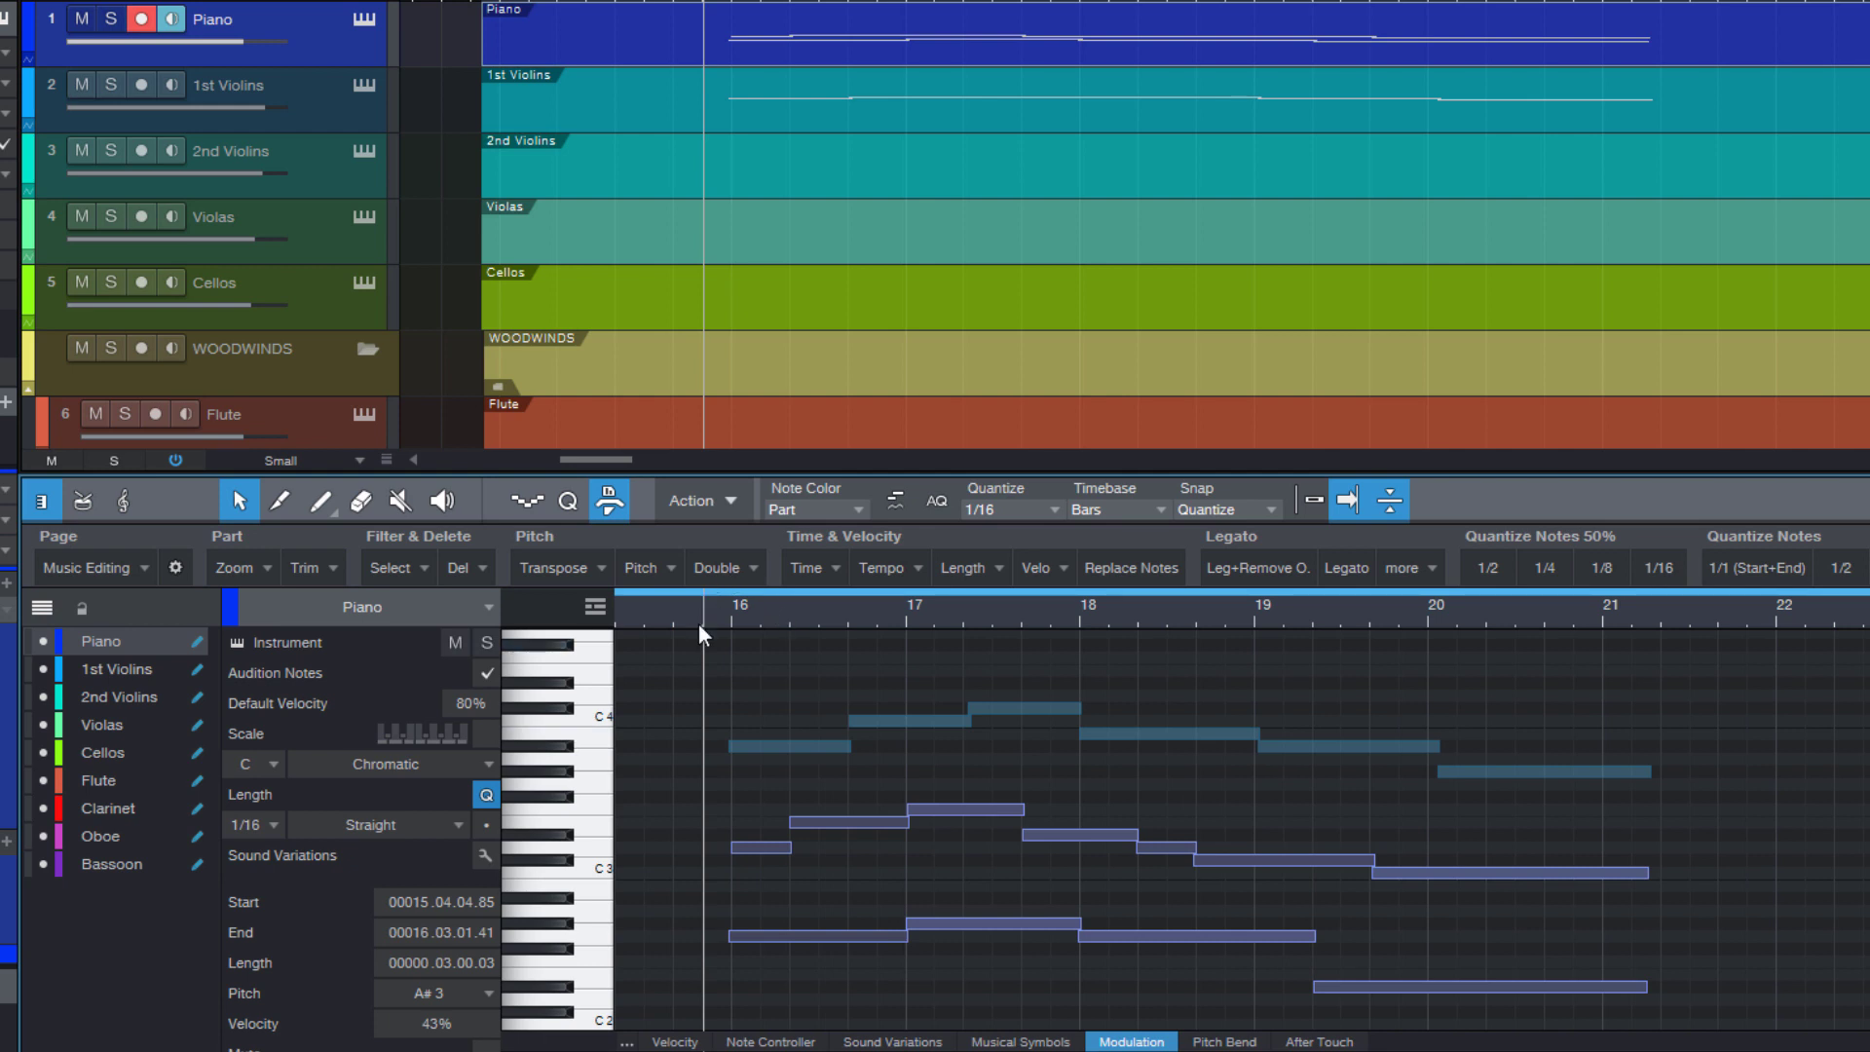
key("space")
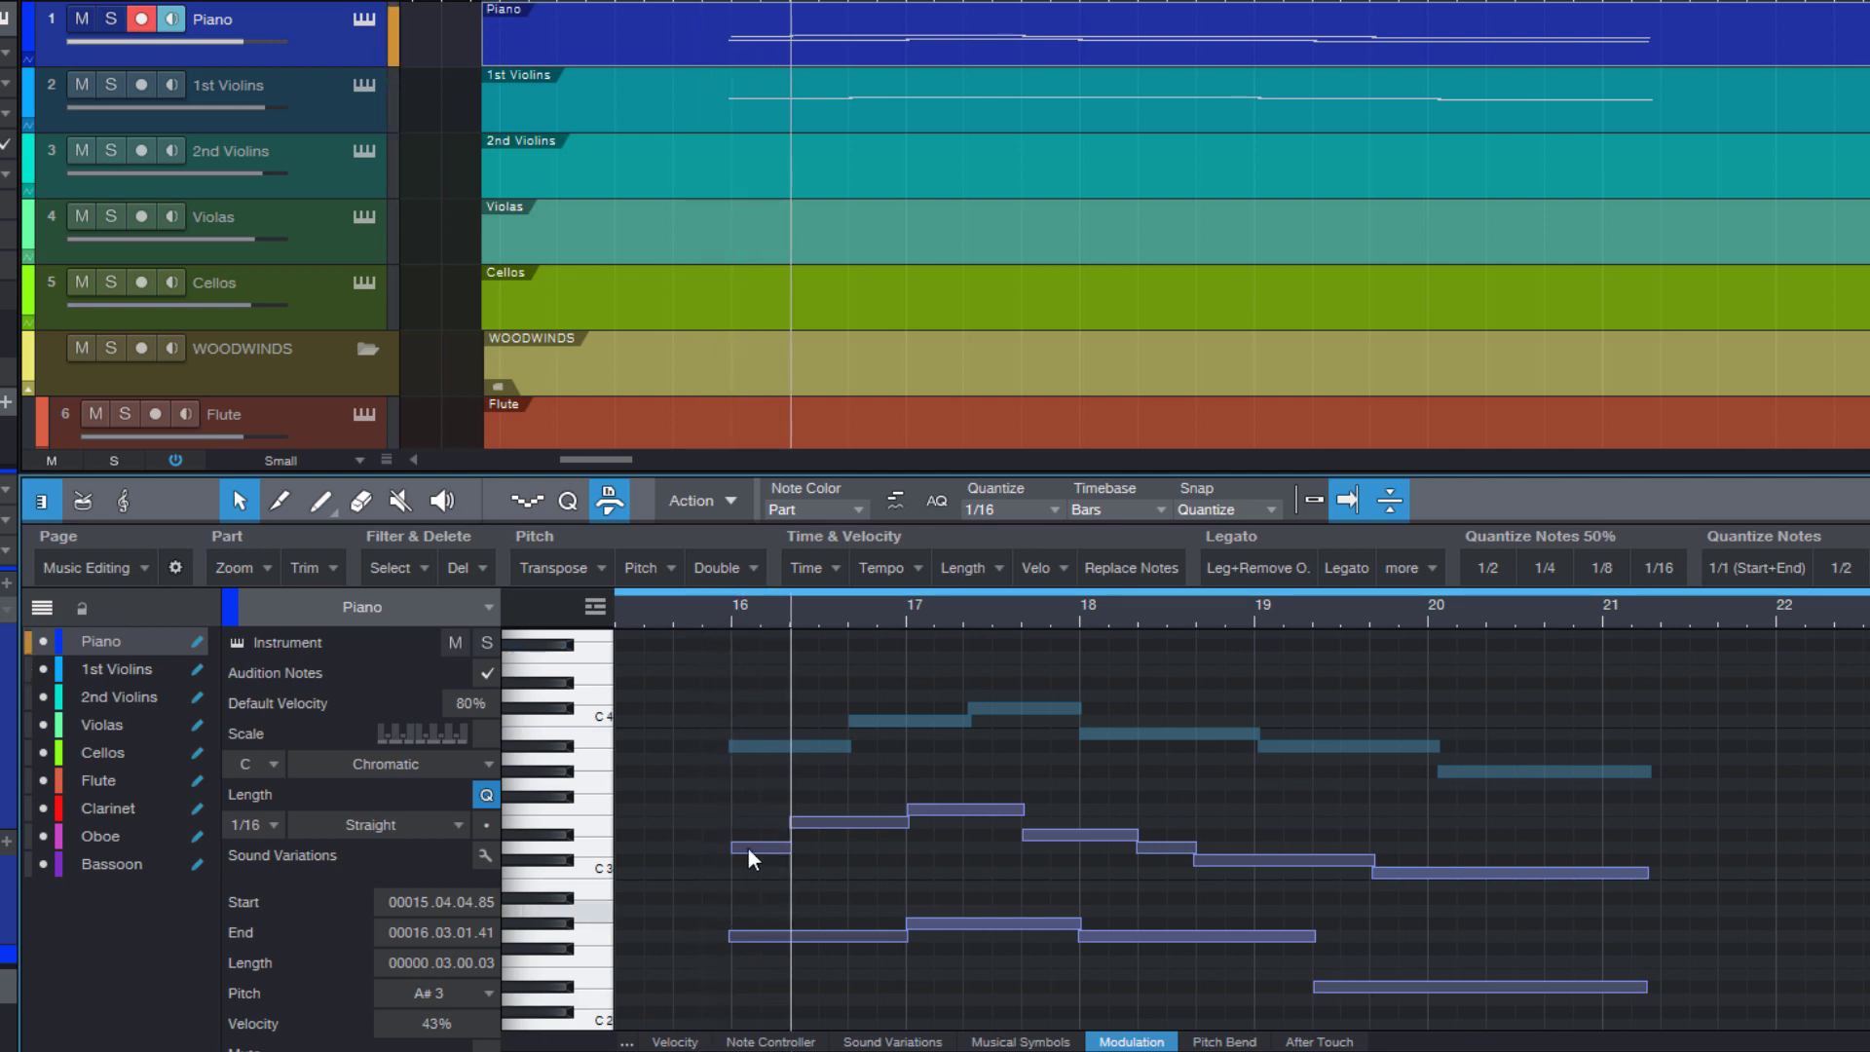
Transfer the middle line to Violas and the bass line to Cellos, then audition
left_click_drag(730, 797, 1511, 916)
right_click(768, 847)
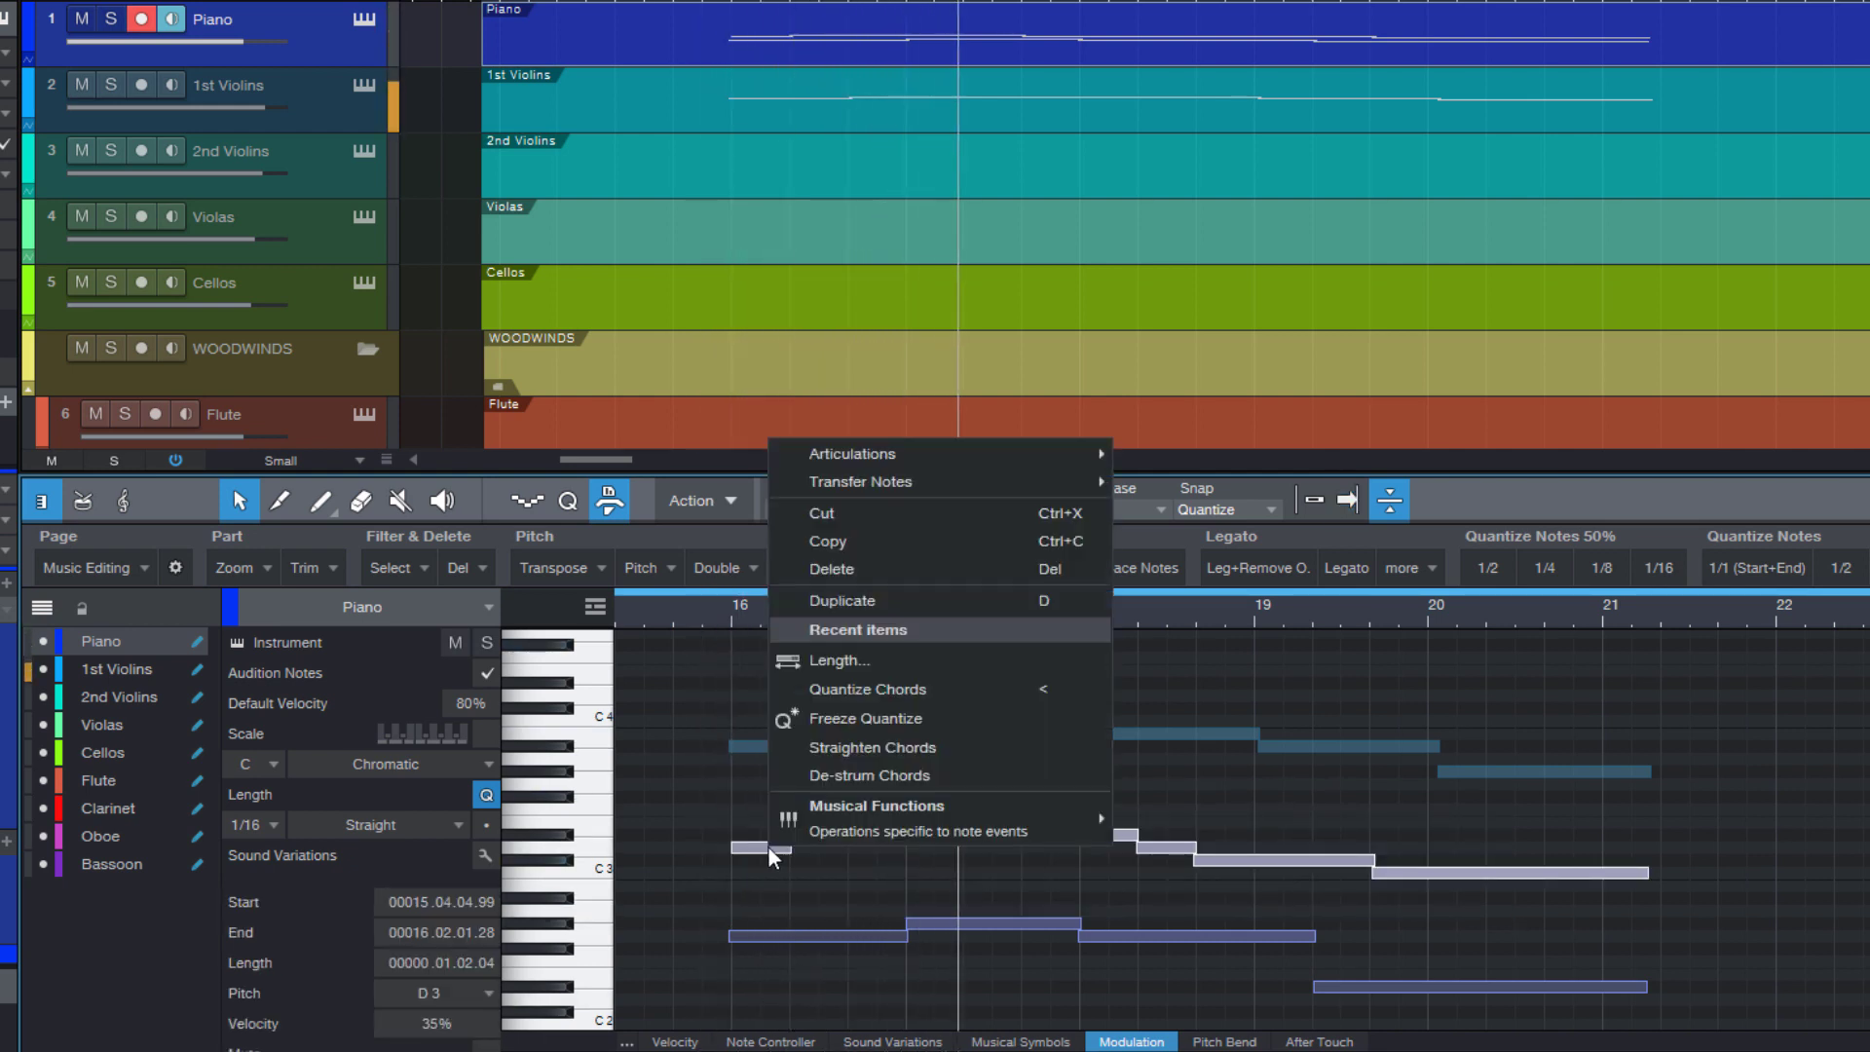
mouse_move(935, 482)
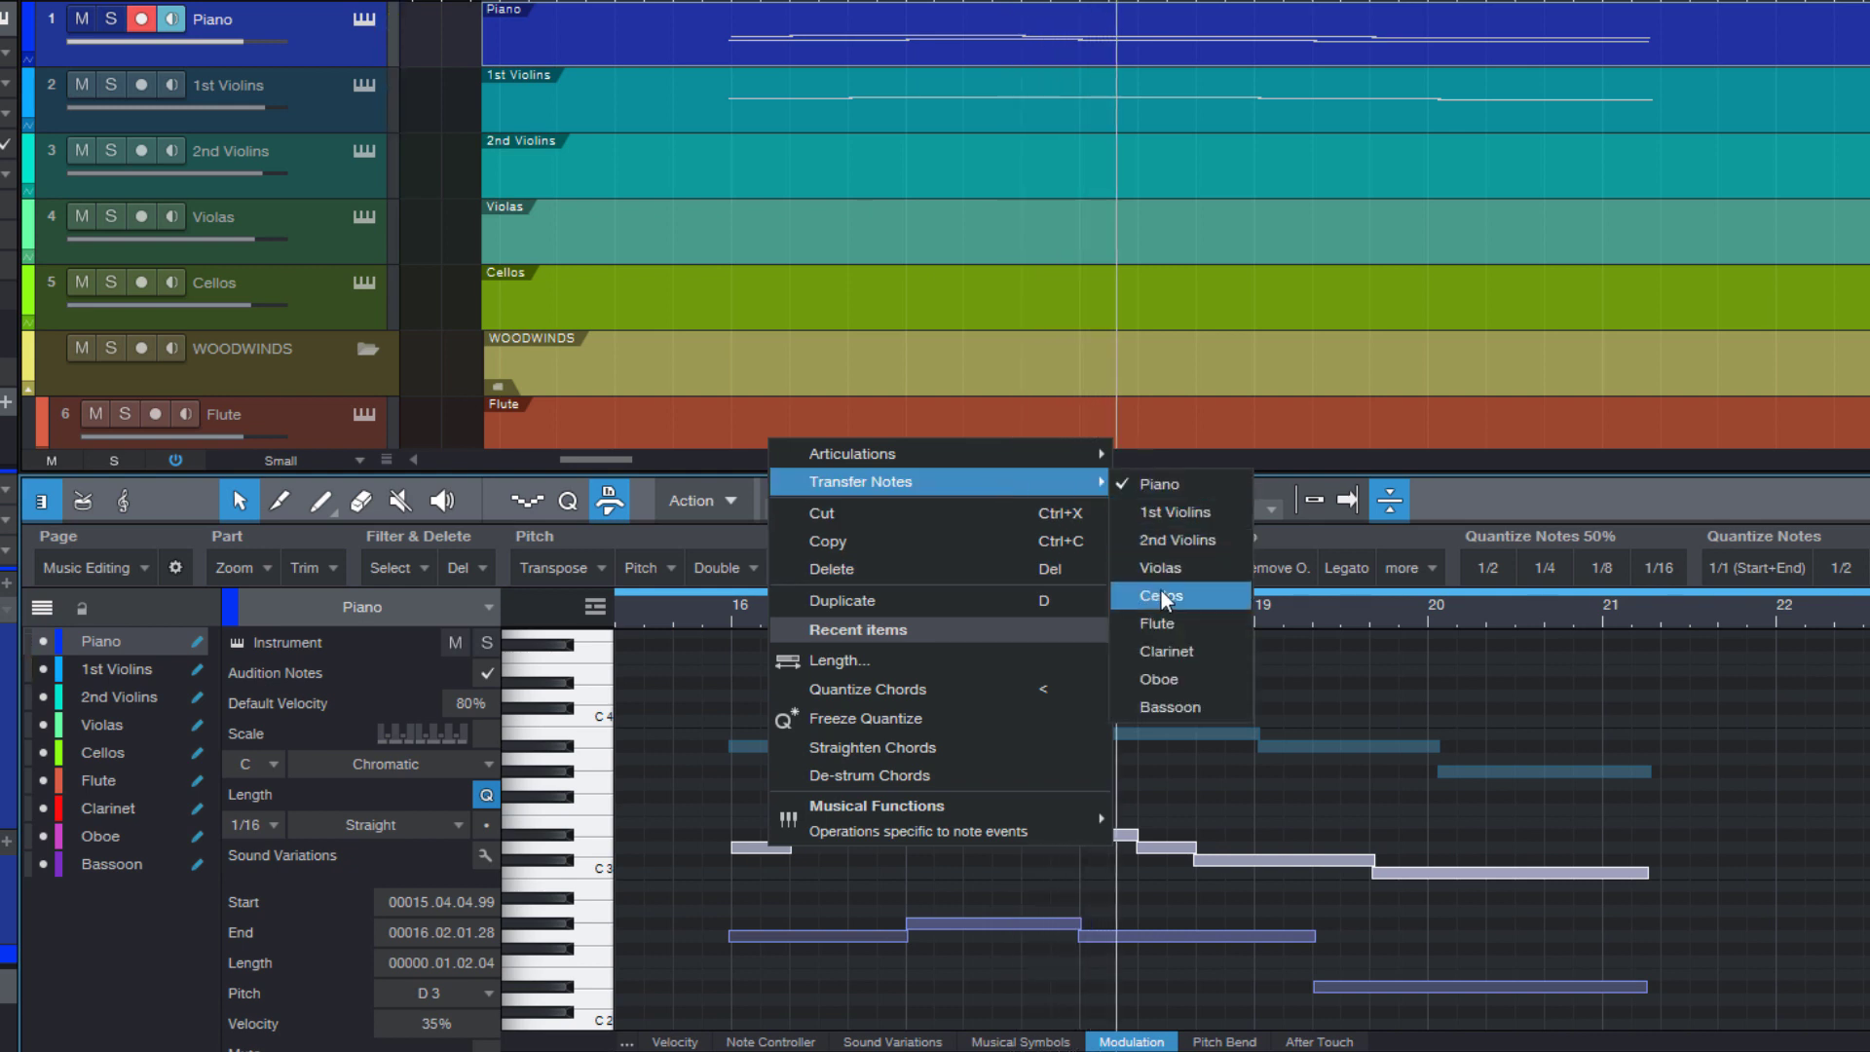
left_click(1162, 592)
left_click_drag(779, 907, 1465, 1004)
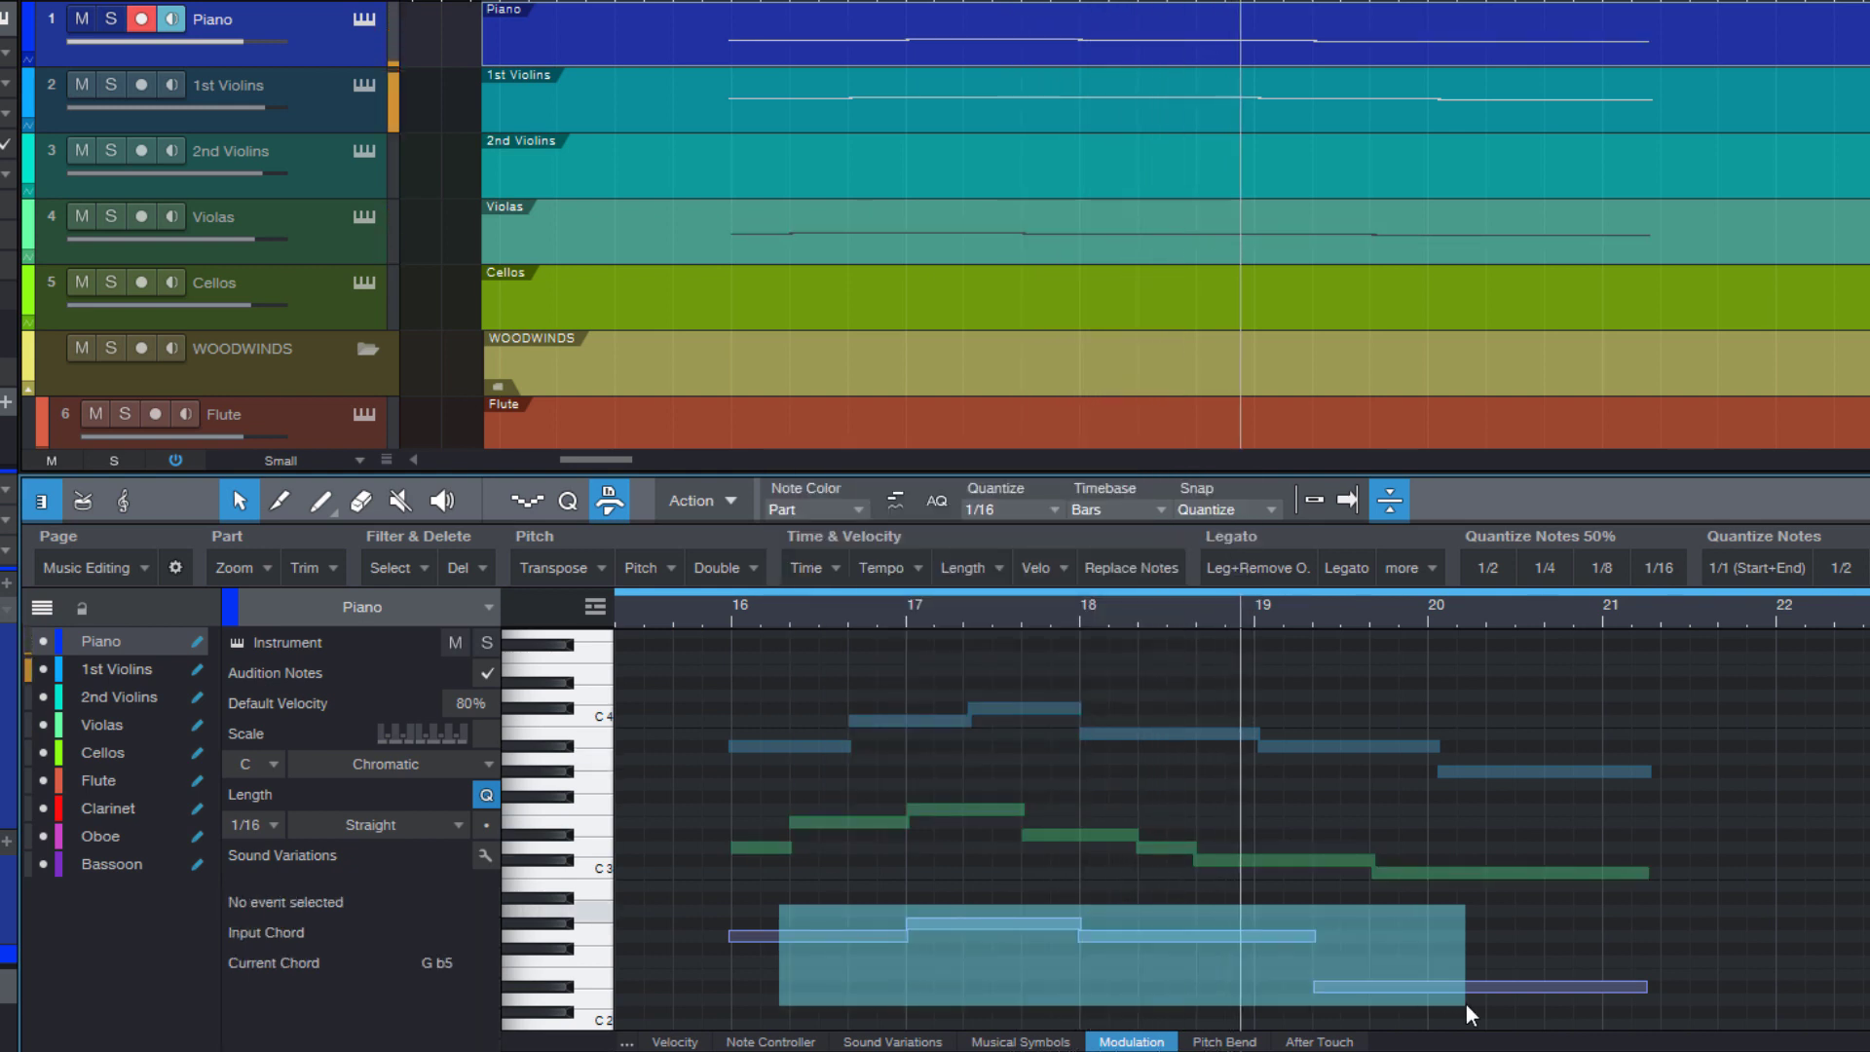
right_click(840, 935)
mouse_move(1009, 570)
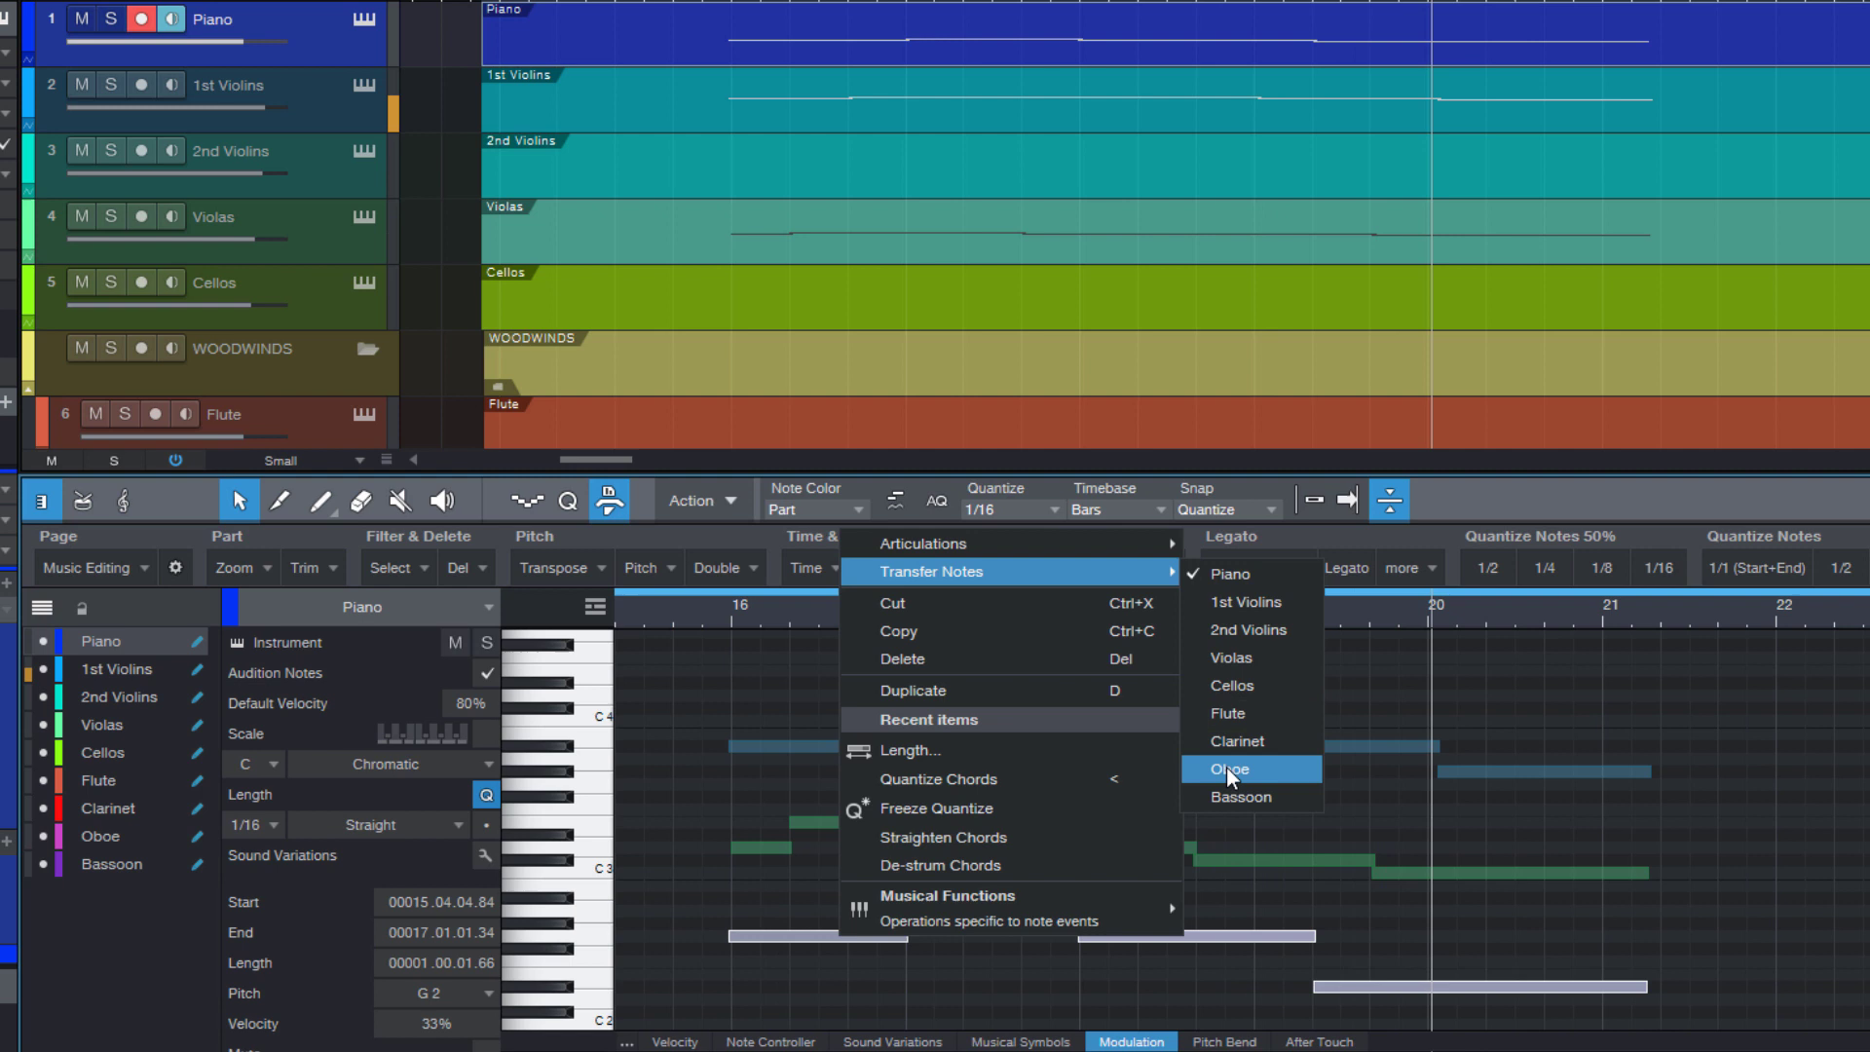
left_click(1244, 686)
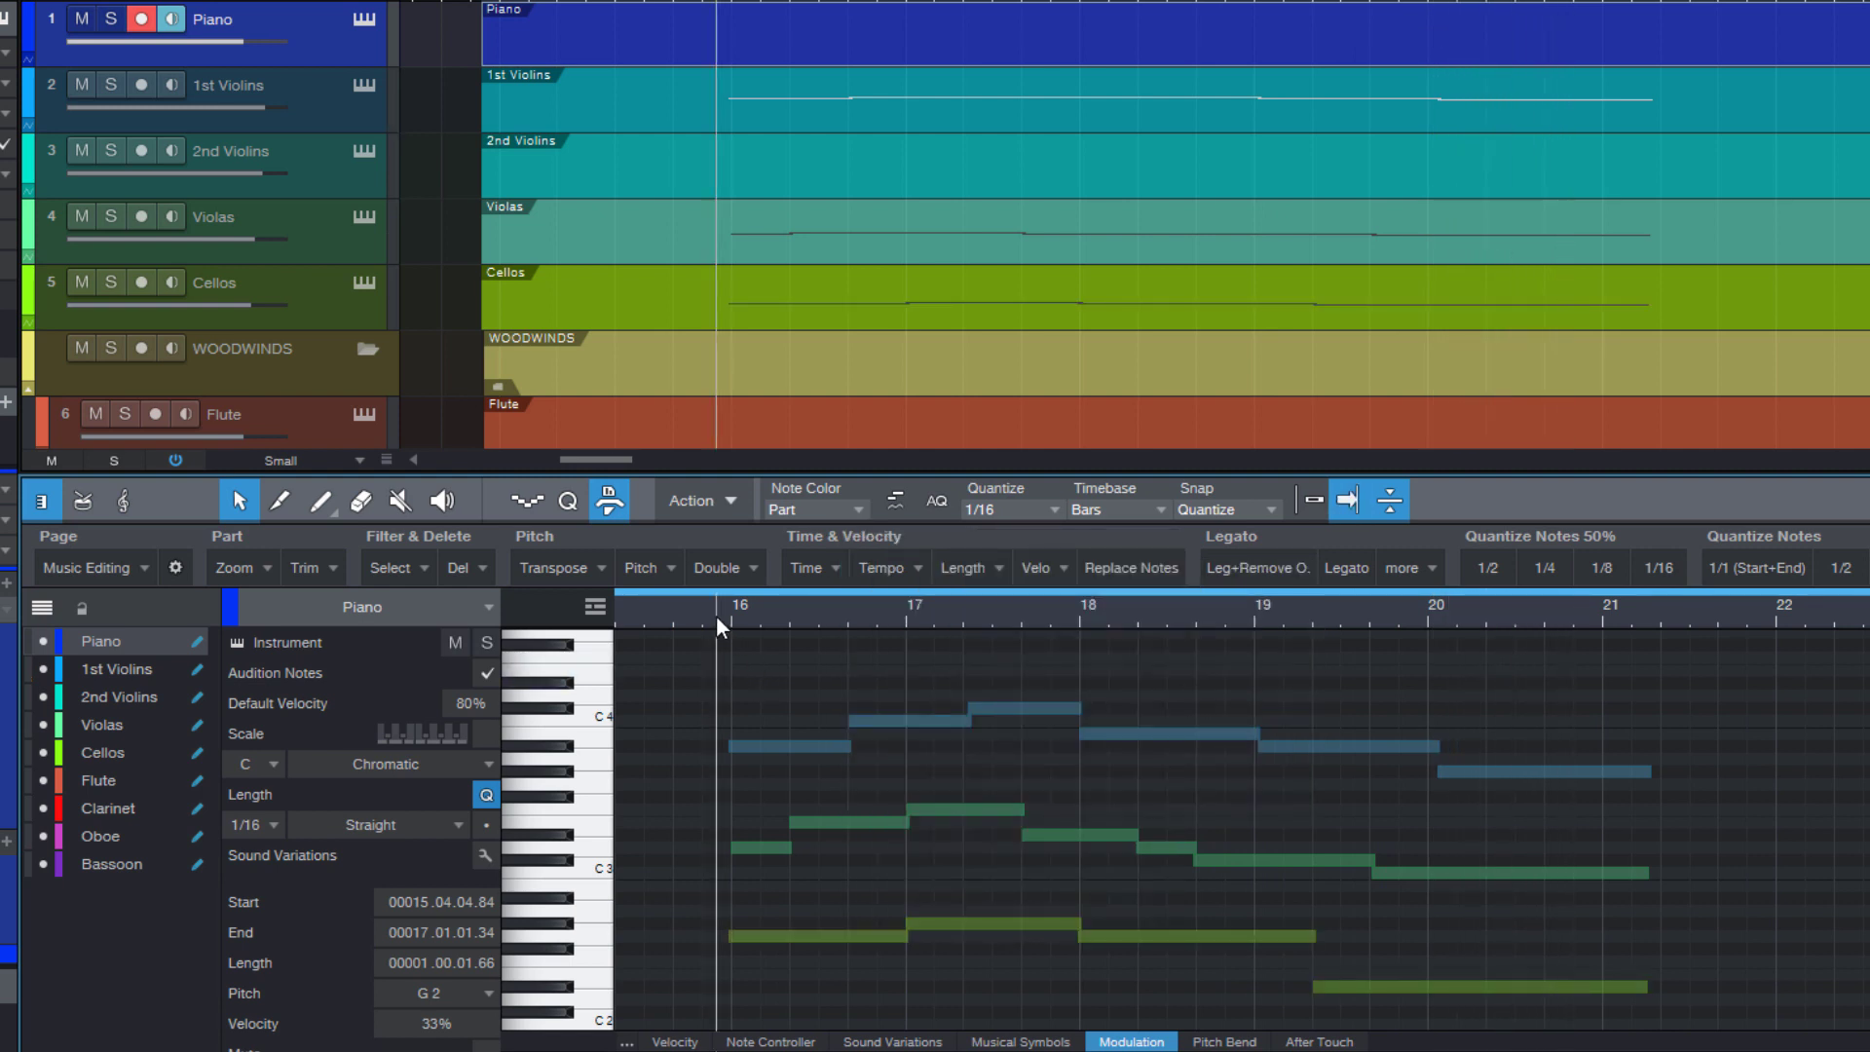
key("space")
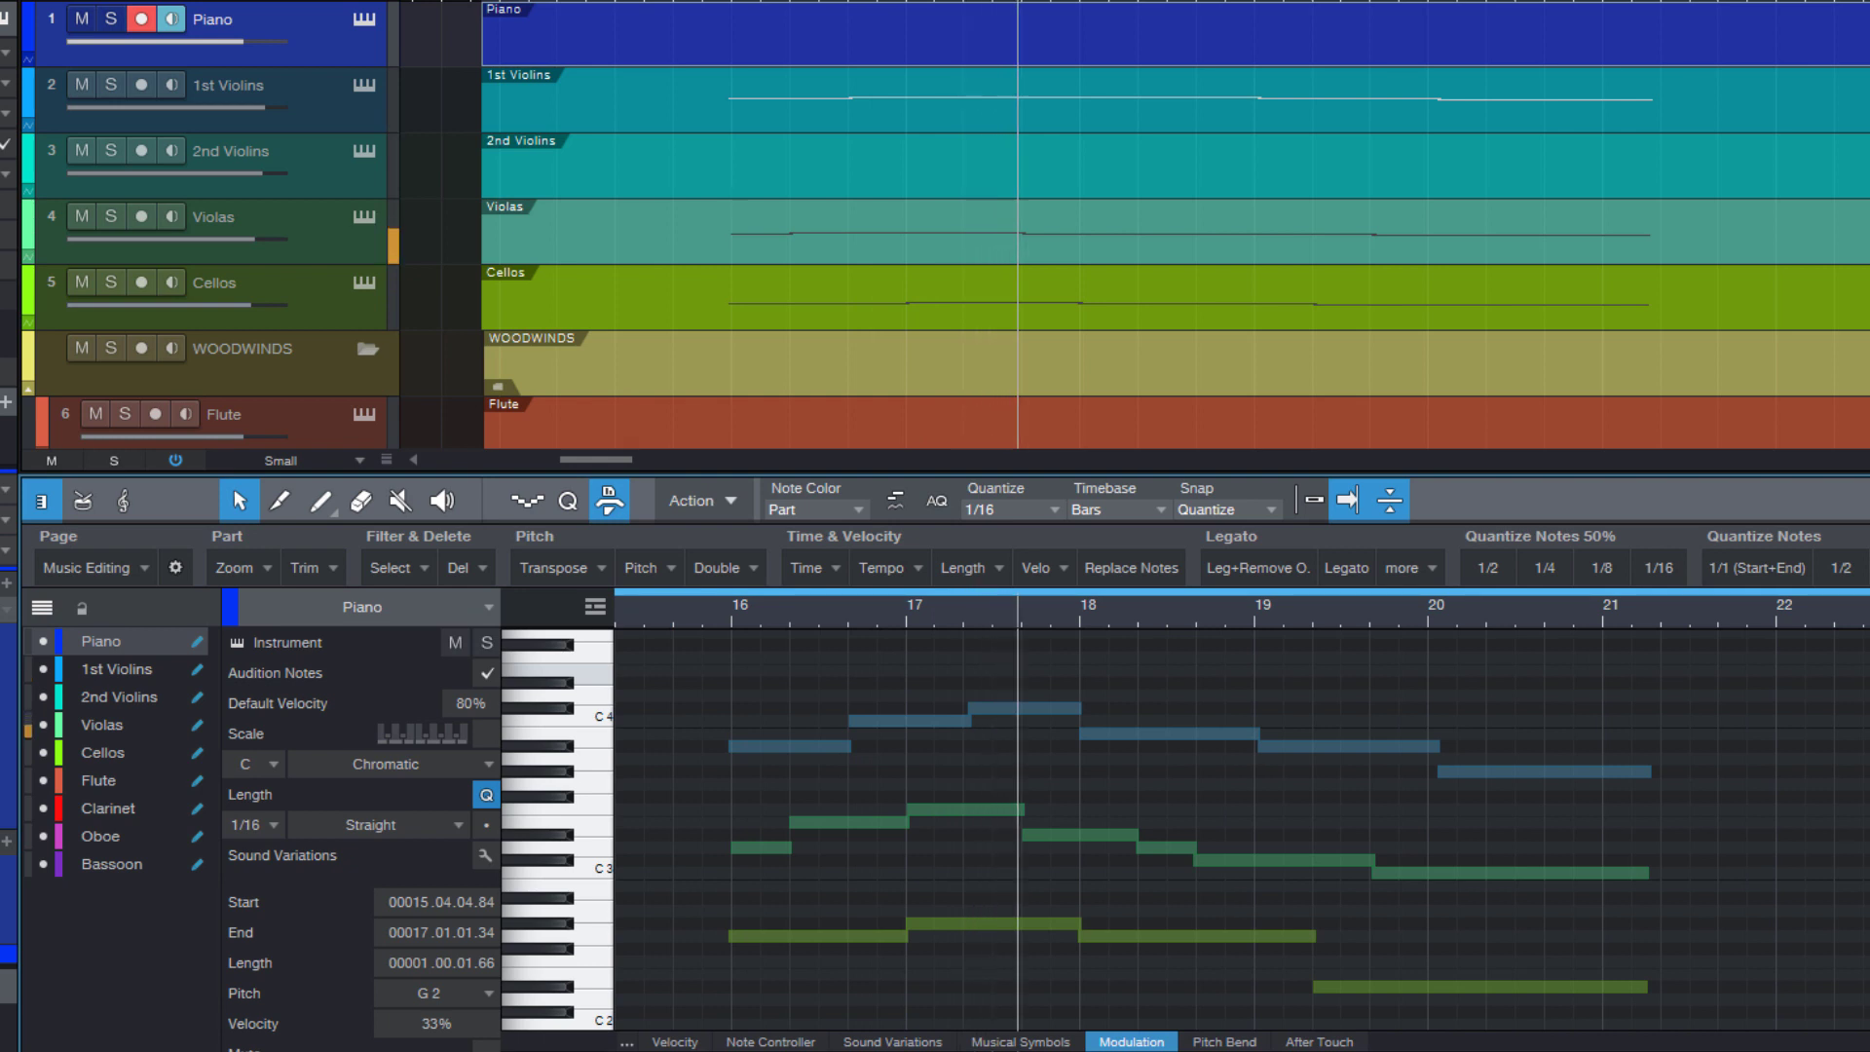
key("space")
Copy the 1st Violins notes with the playhead at the start of bar 15
left_click(951, 660)
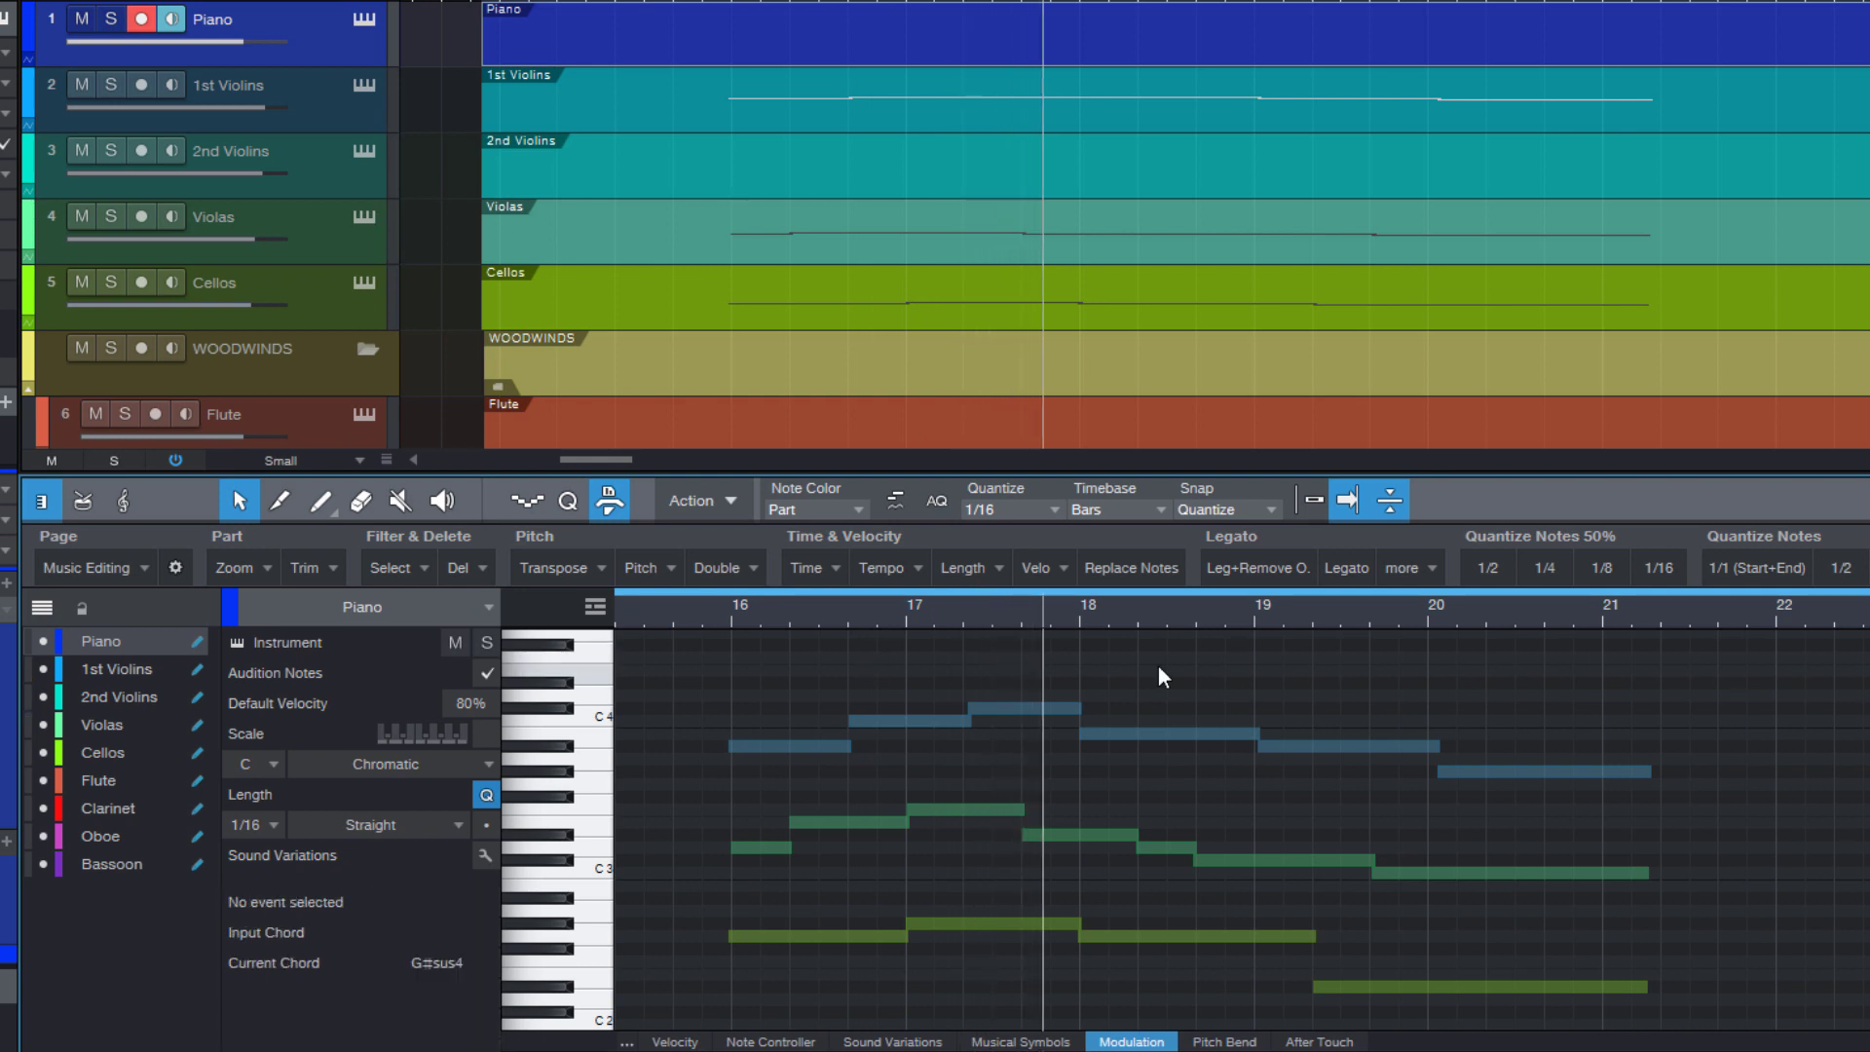
scroll(1159, 664, "left", 3)
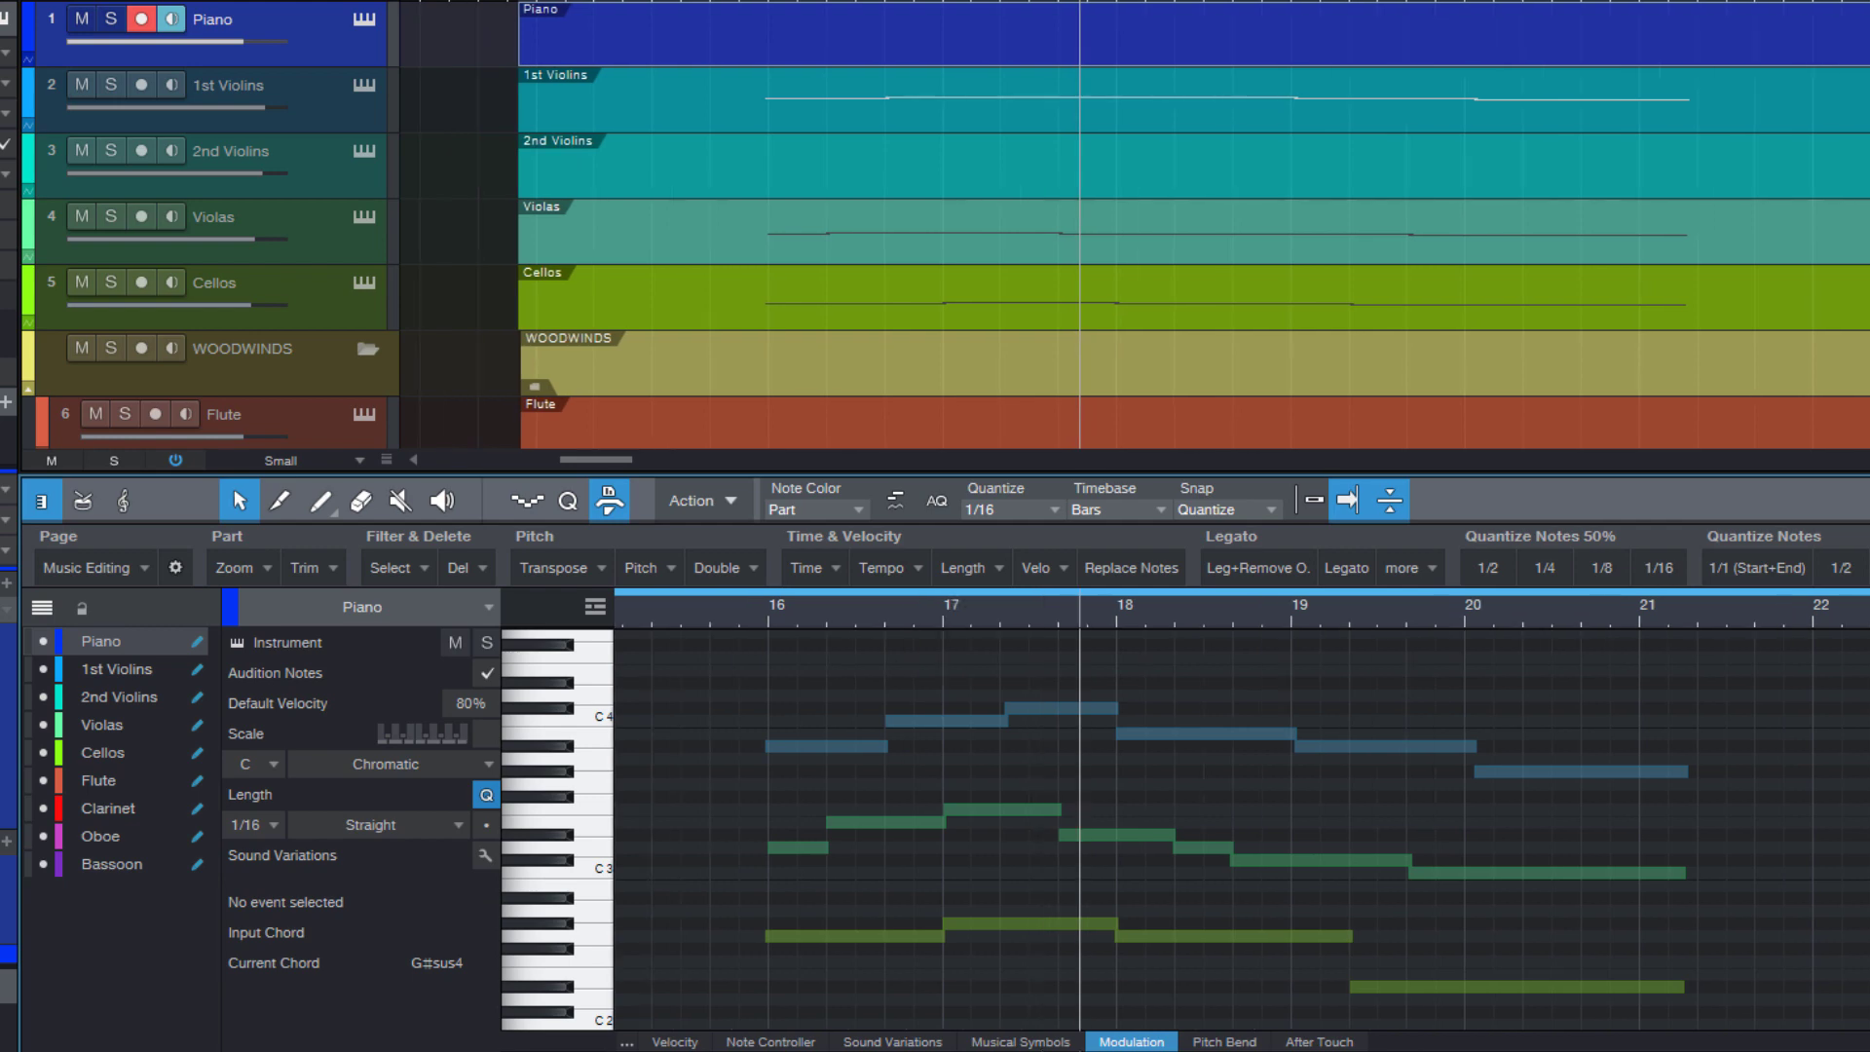
left_click(638, 609)
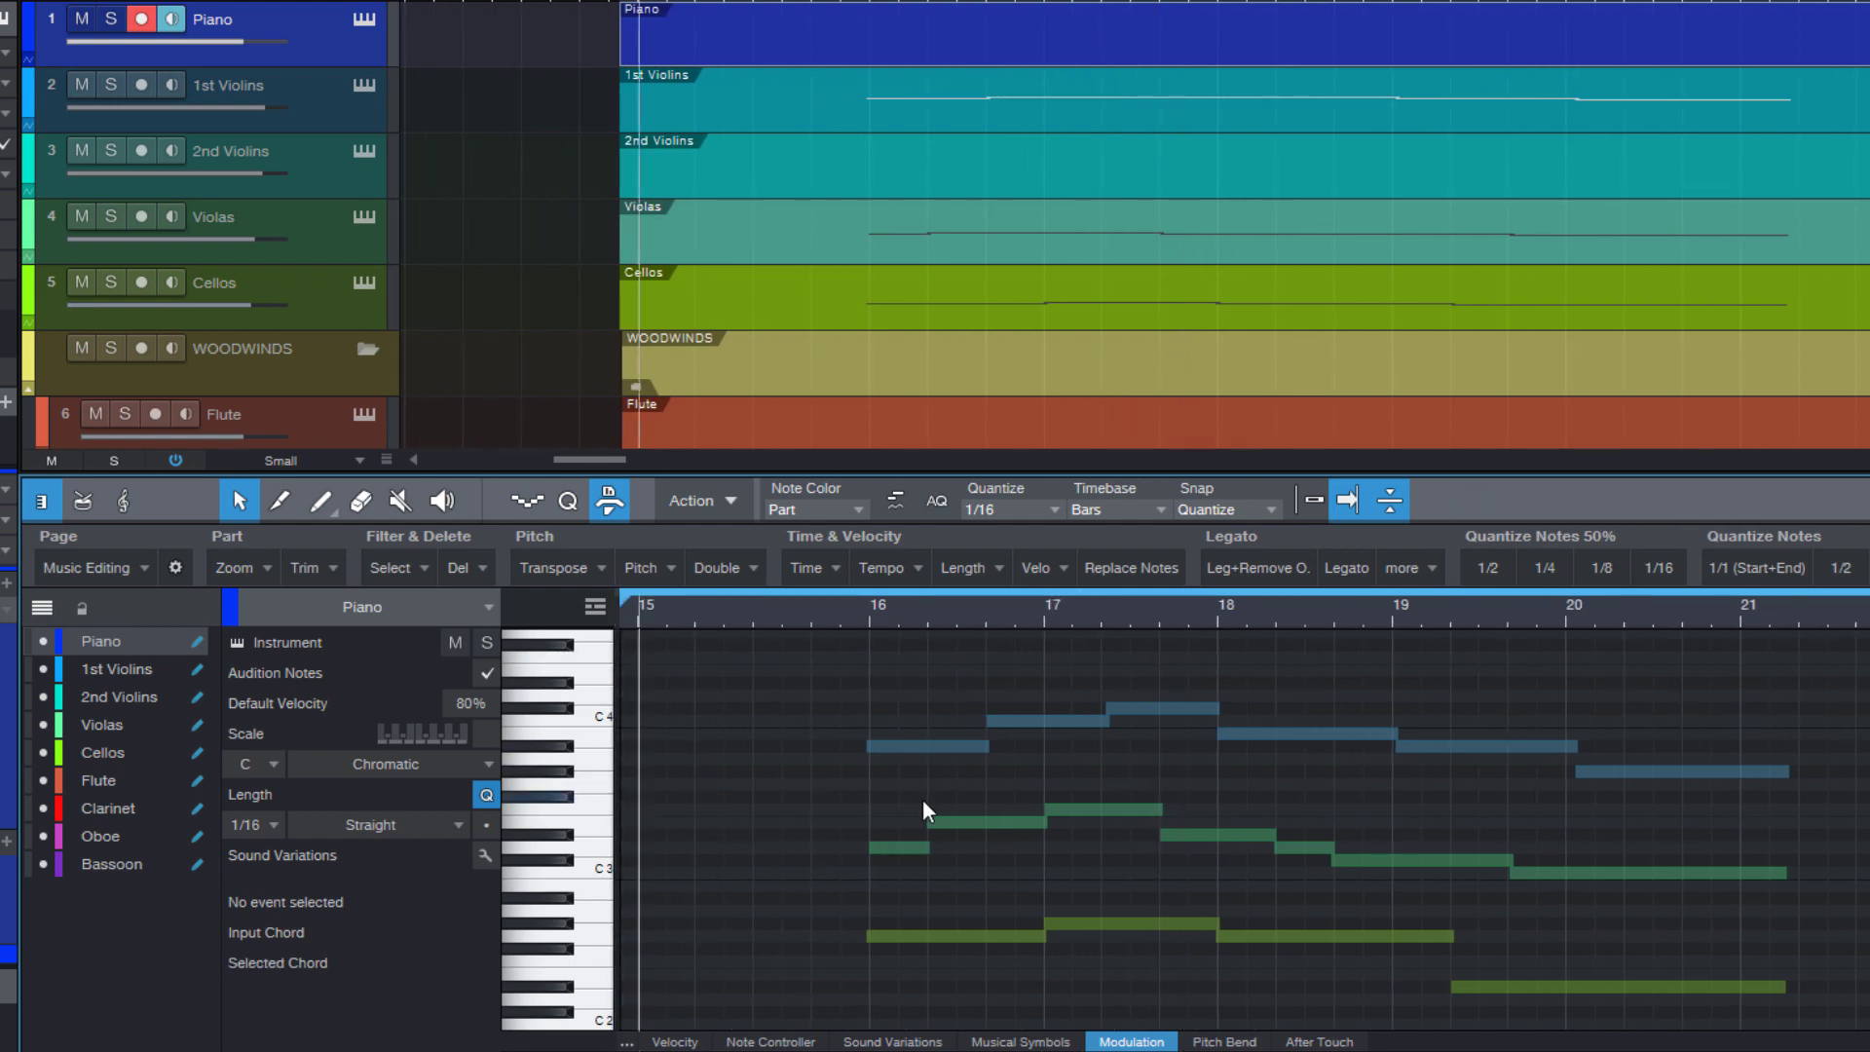
left_click_drag(797, 628, 1520, 770)
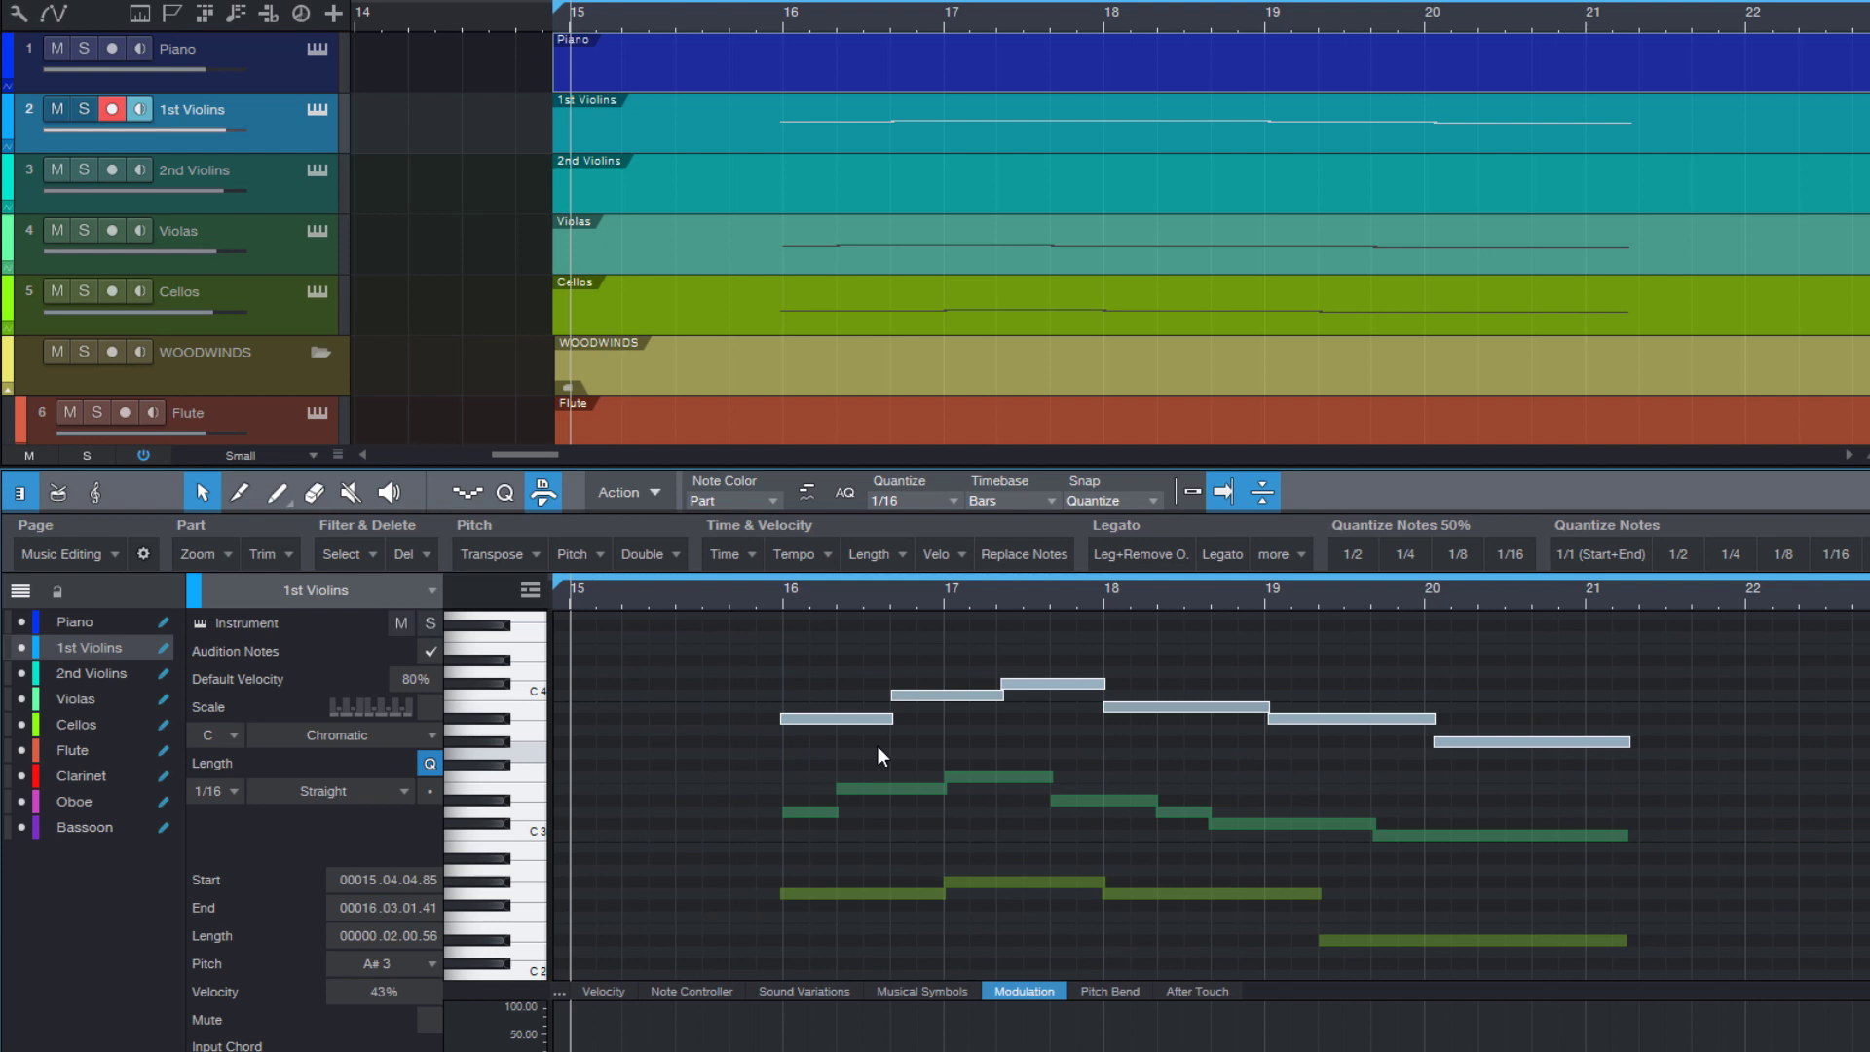
right_click(806, 718)
left_click(881, 836)
Paste the violin notes into Flute, then undo the misplaced paste and deselect
left_click(74, 752)
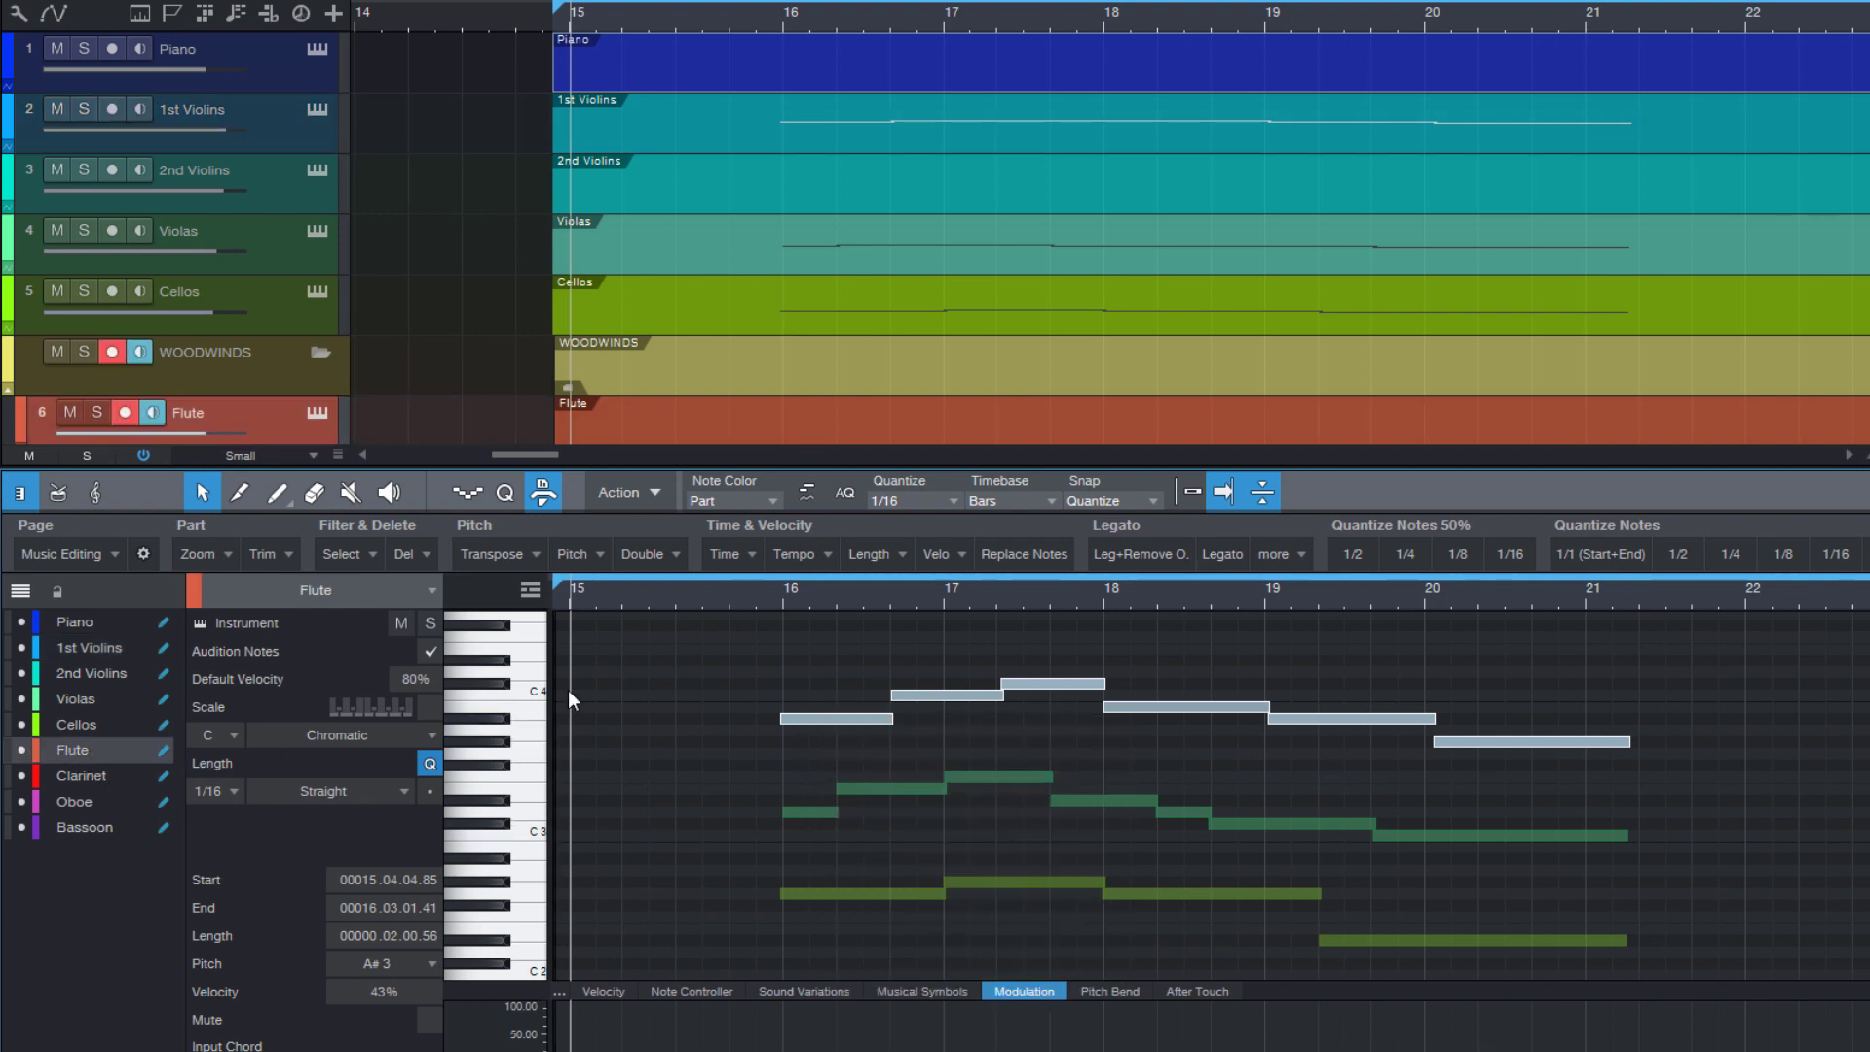
right_click(626, 654)
left_click(721, 885)
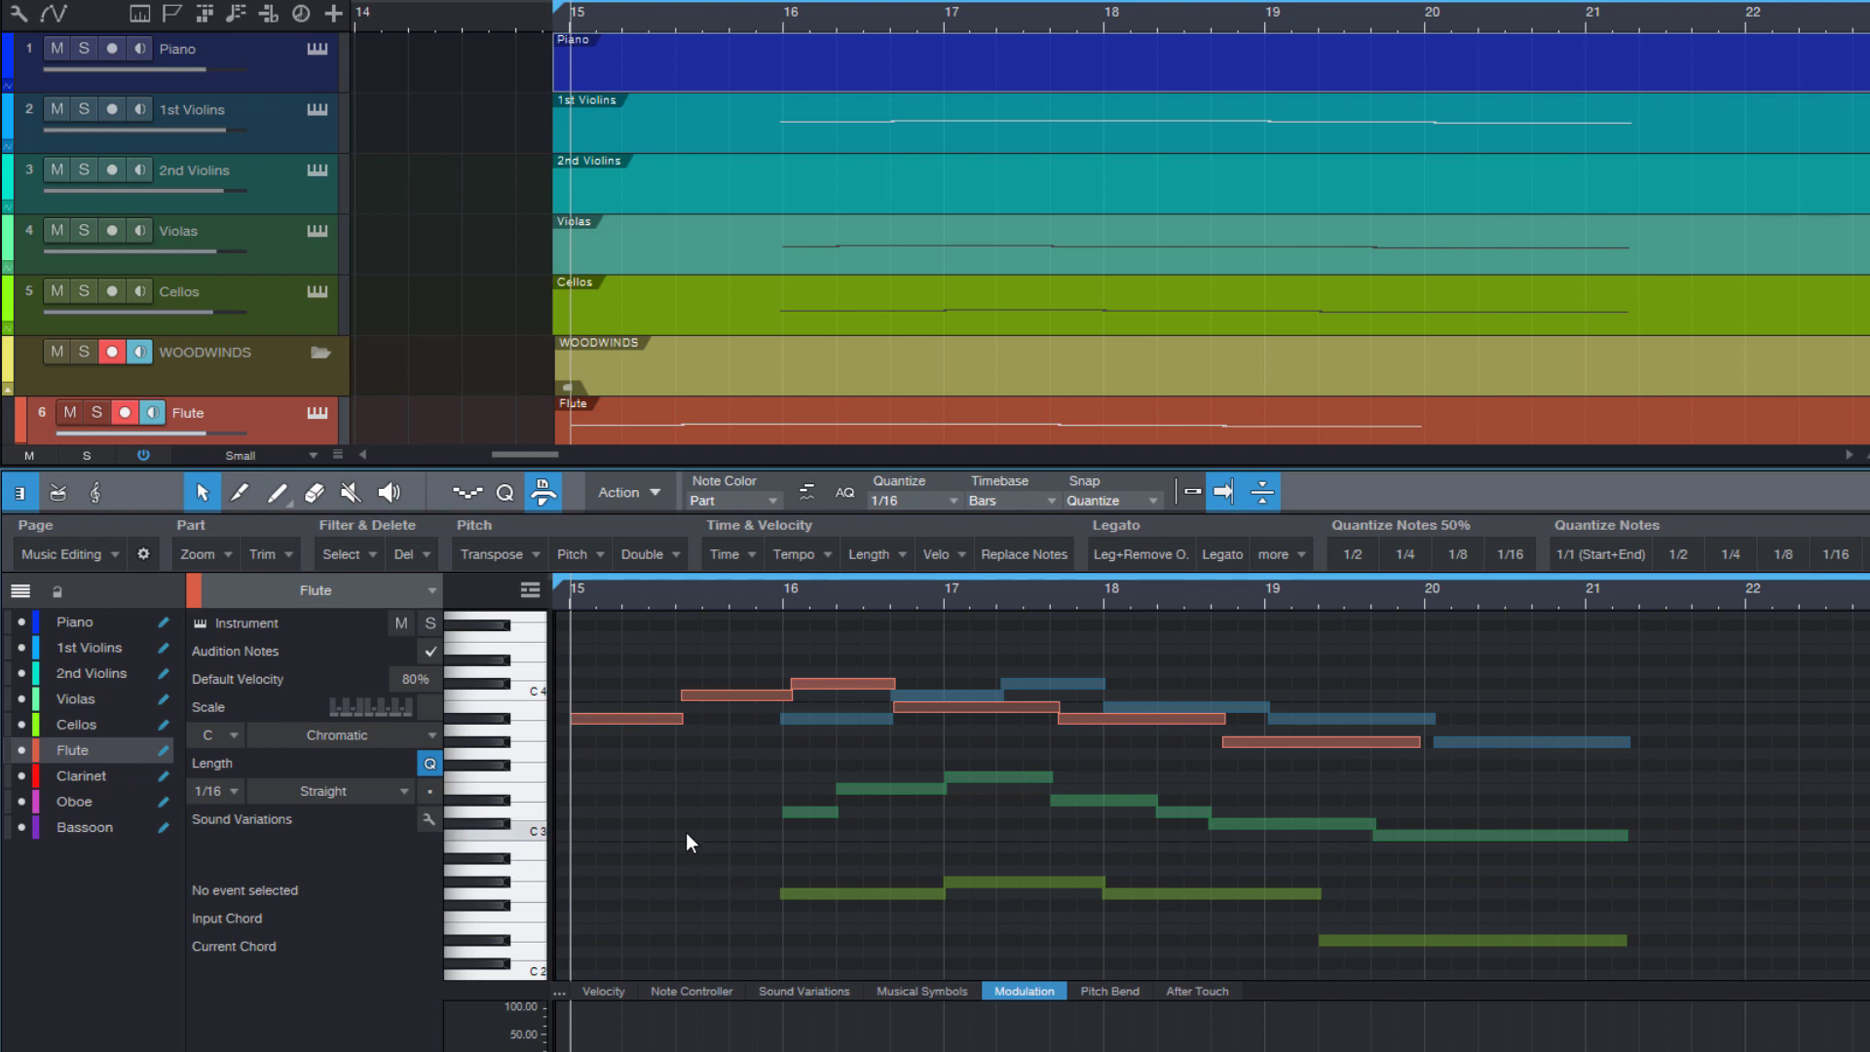
key("ctrl+z")
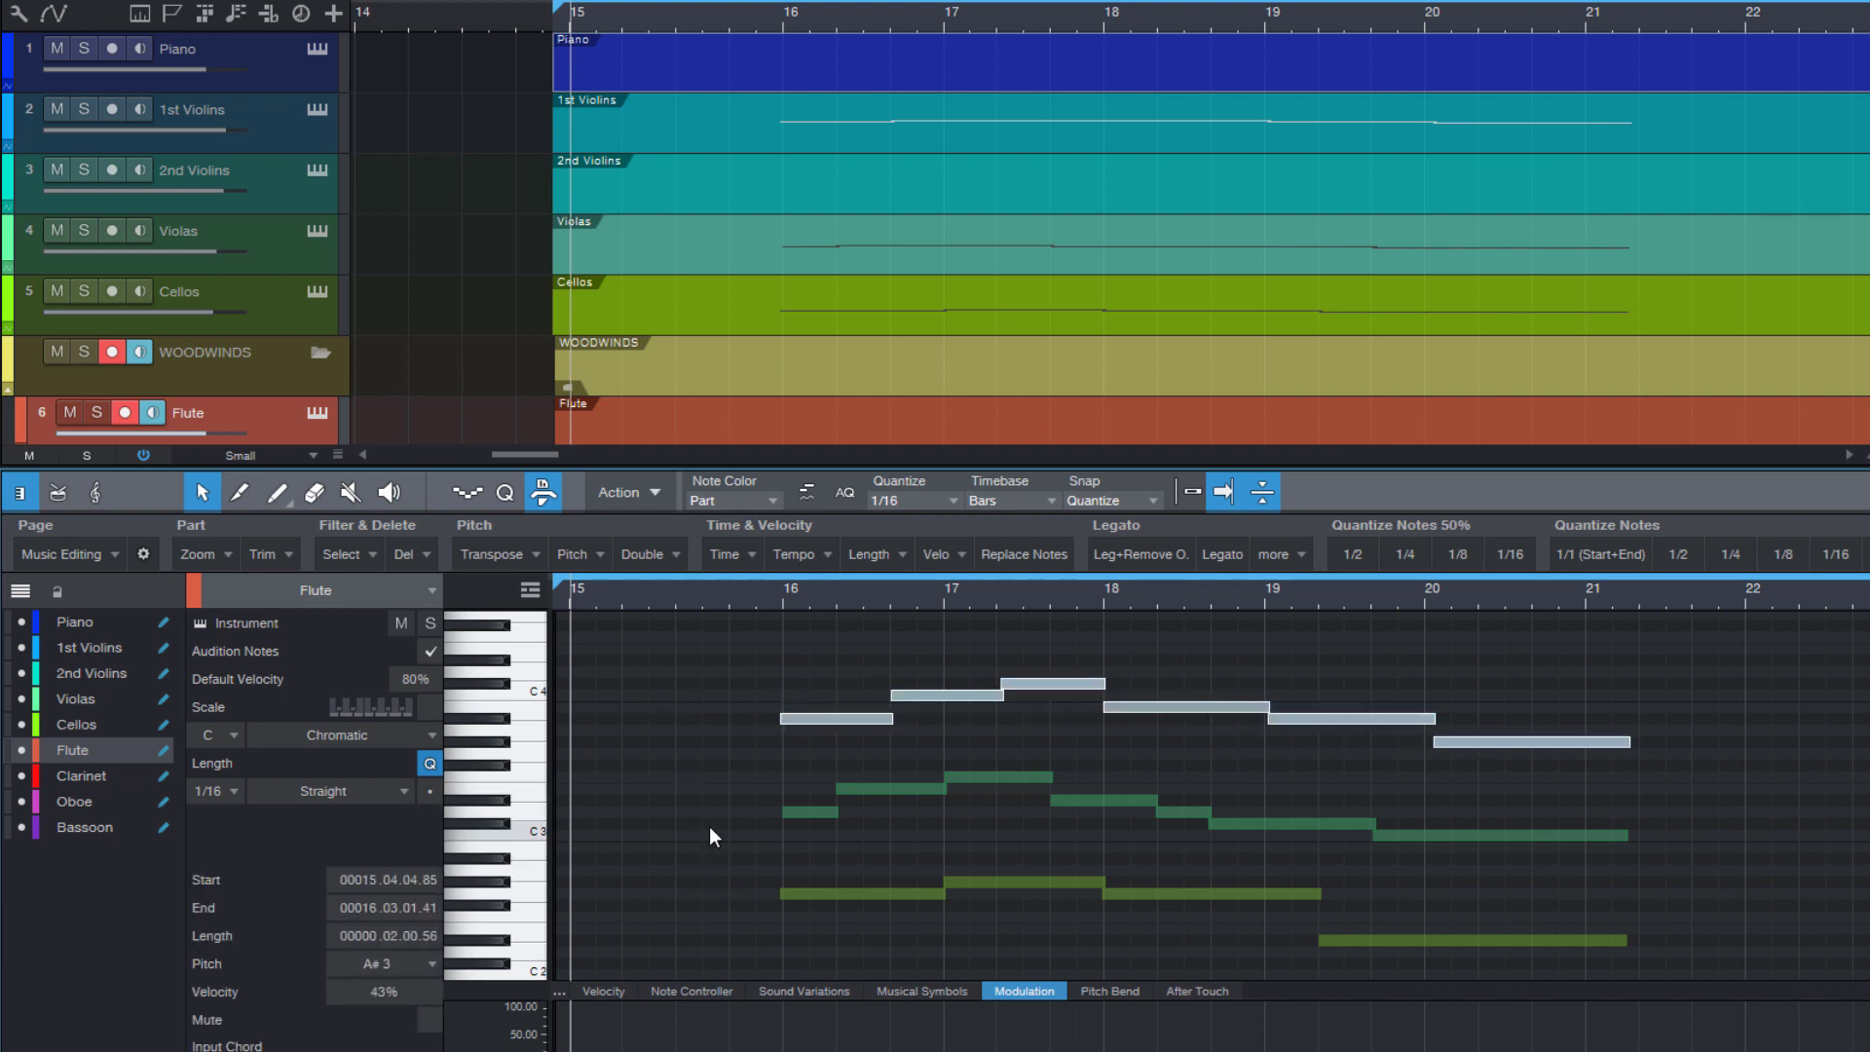
left_click(743, 770)
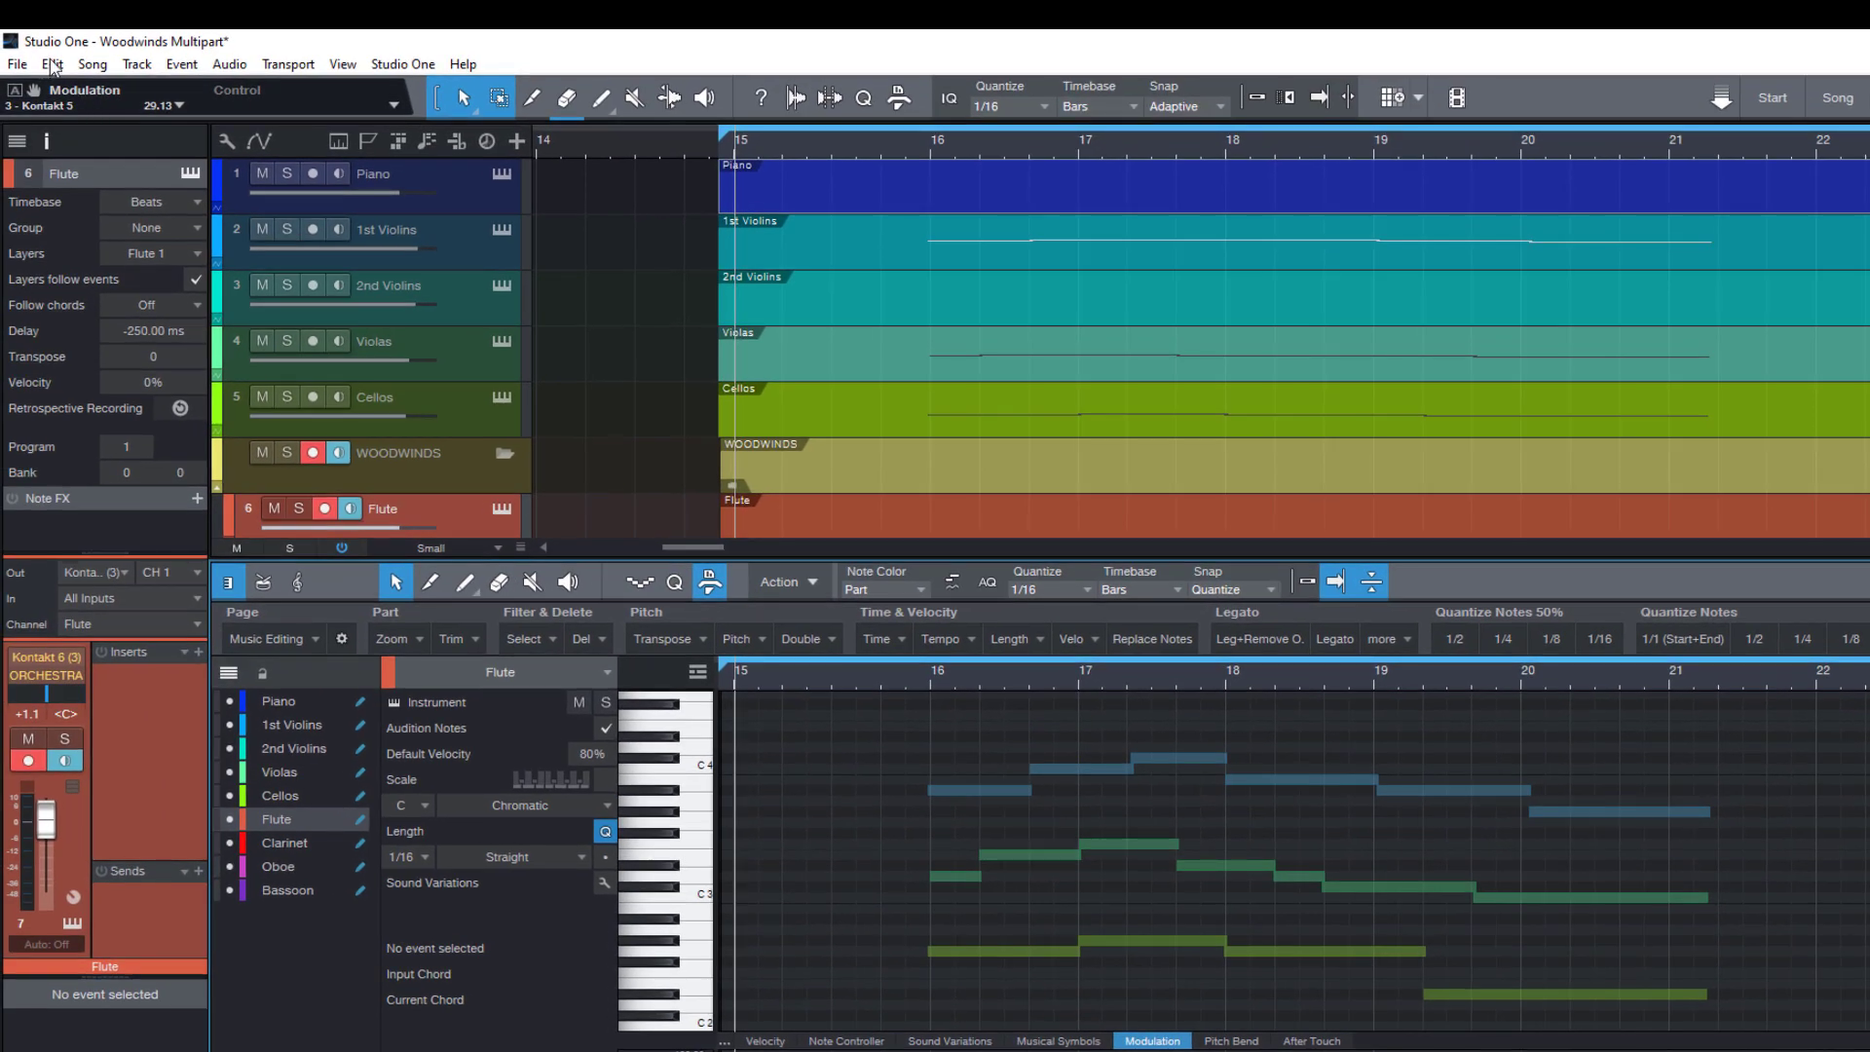
Paste the copied melody into Flute at its original position, then play it back
left_click(51, 64)
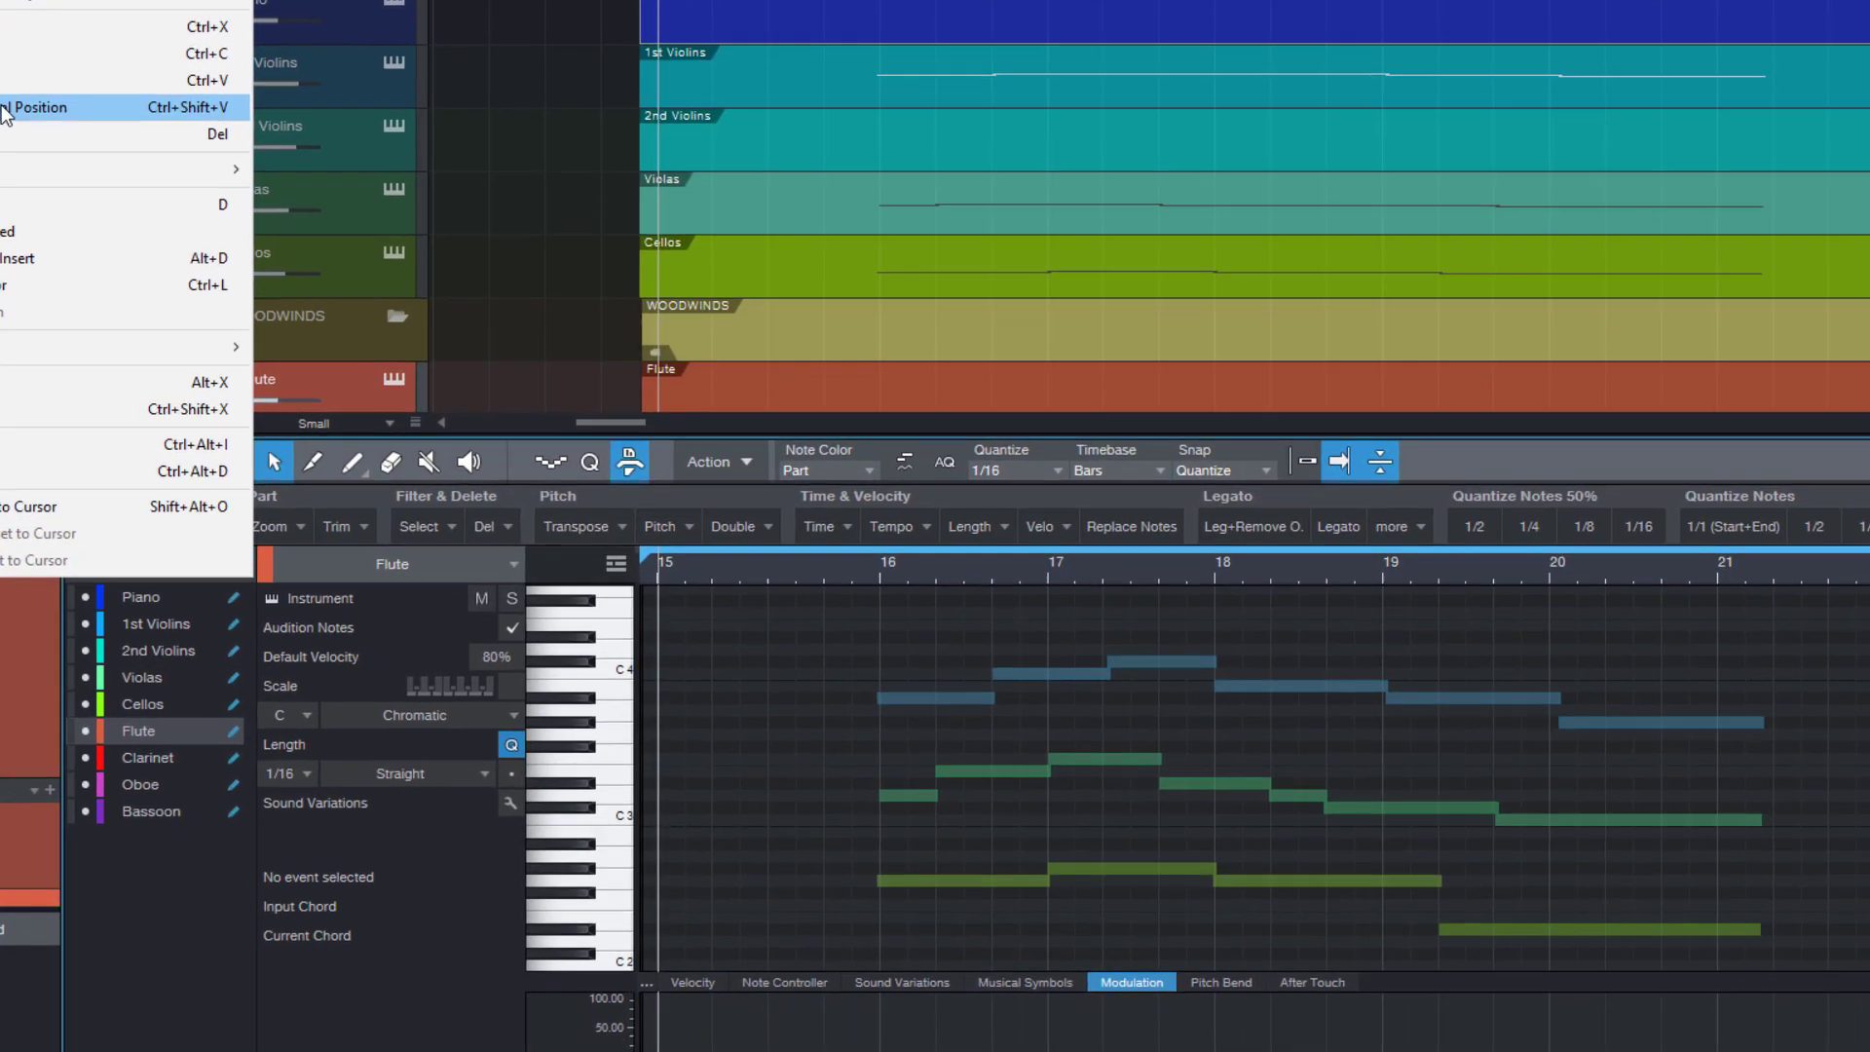
left_click(4, 112)
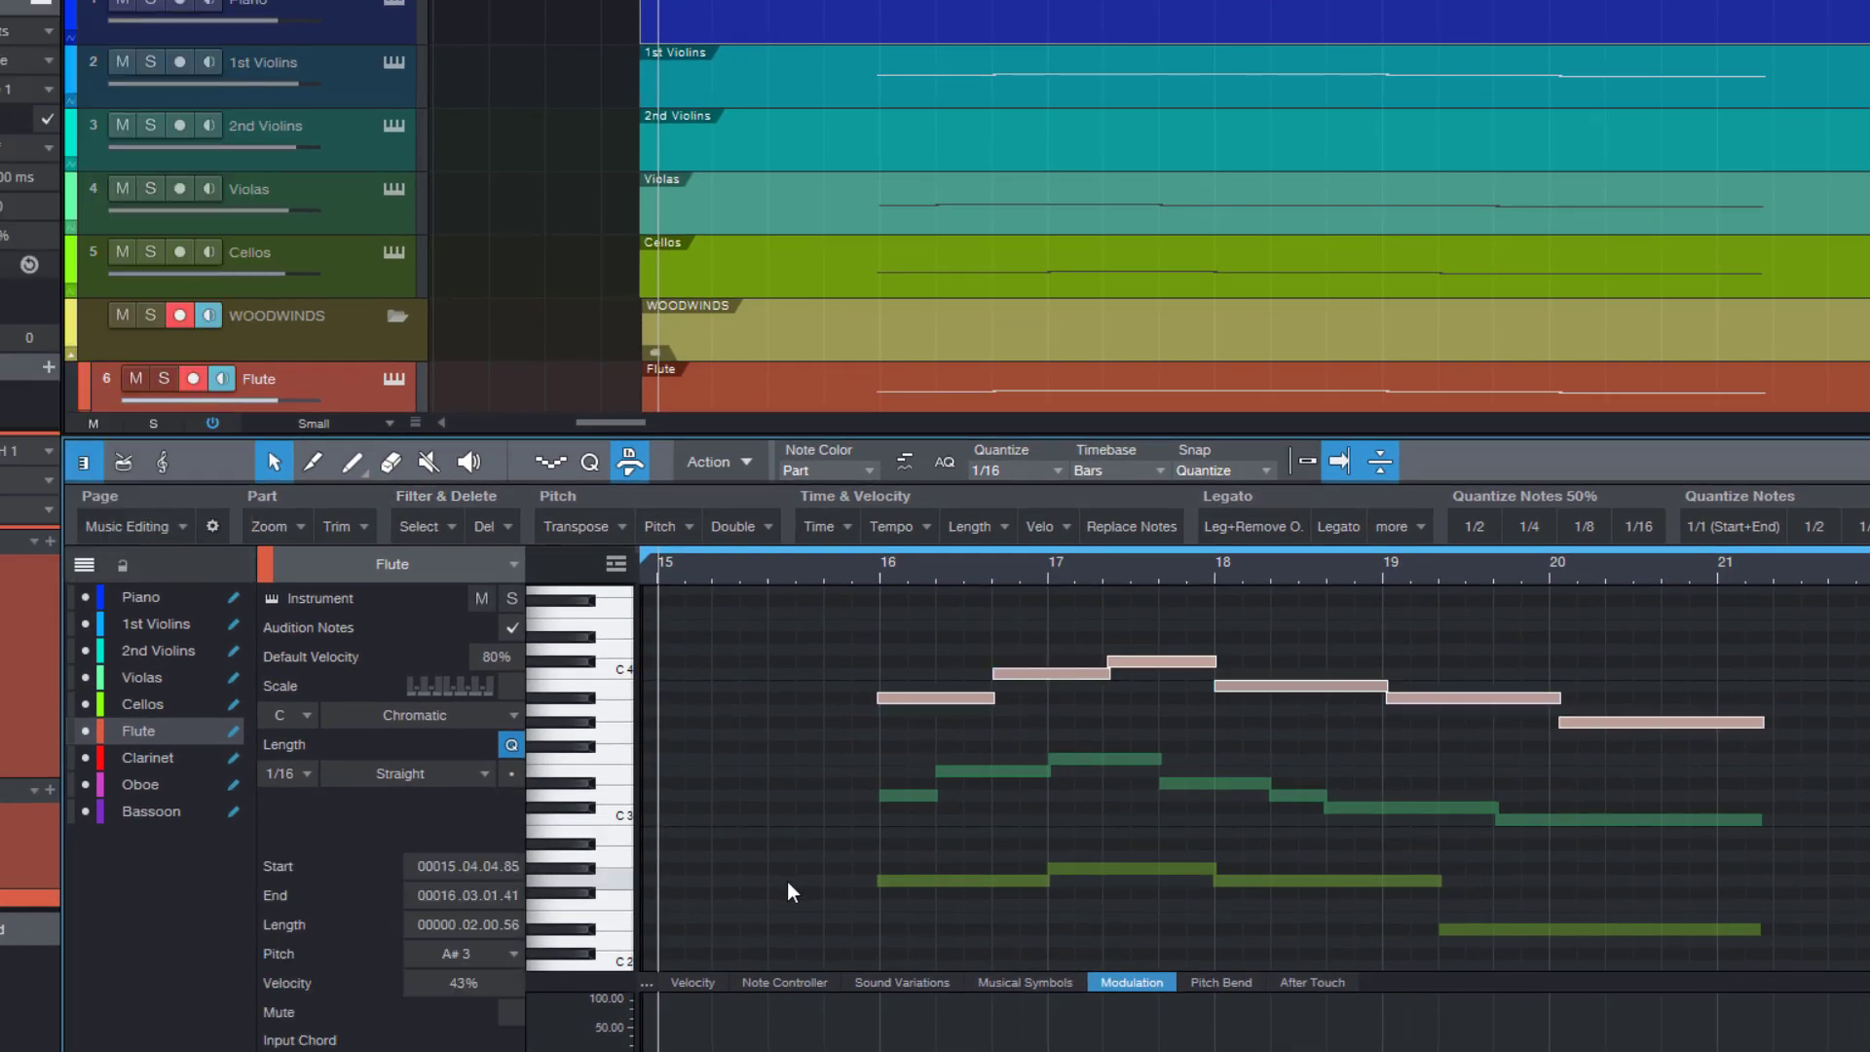
left_click(889, 660)
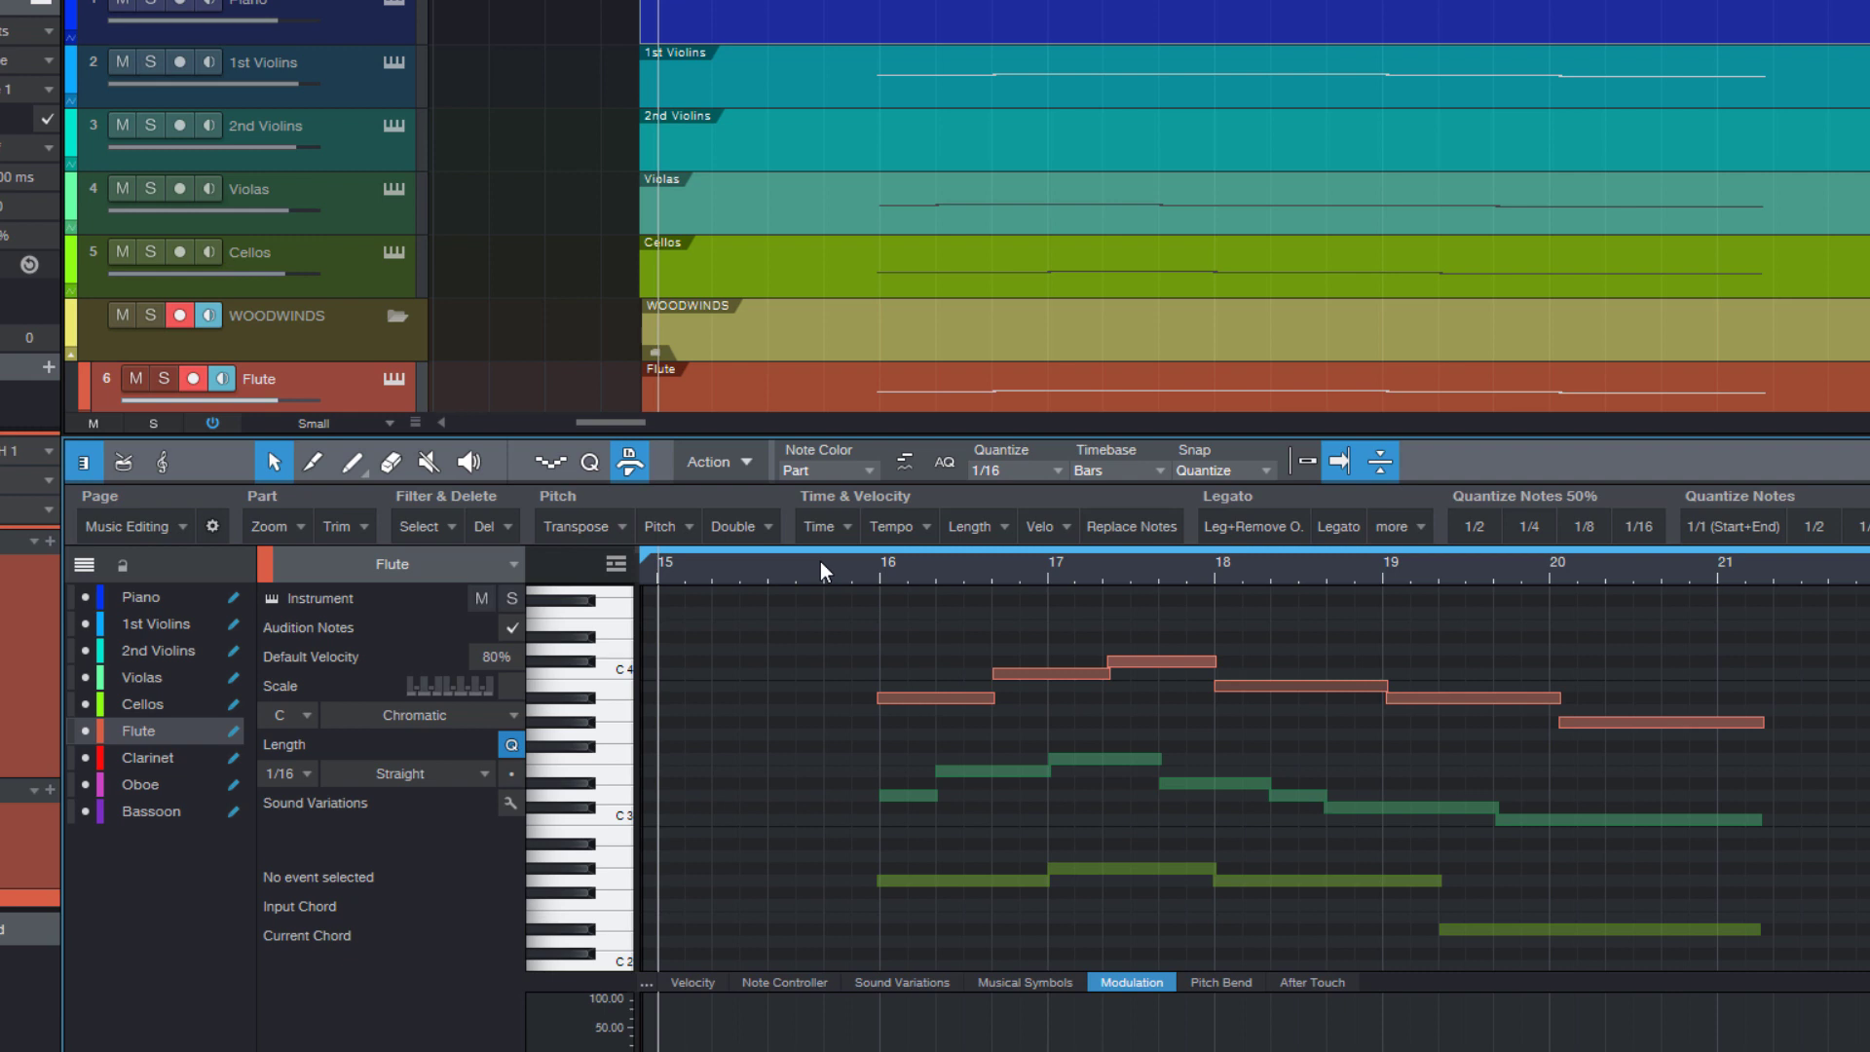
left_click(821, 561)
key("space")
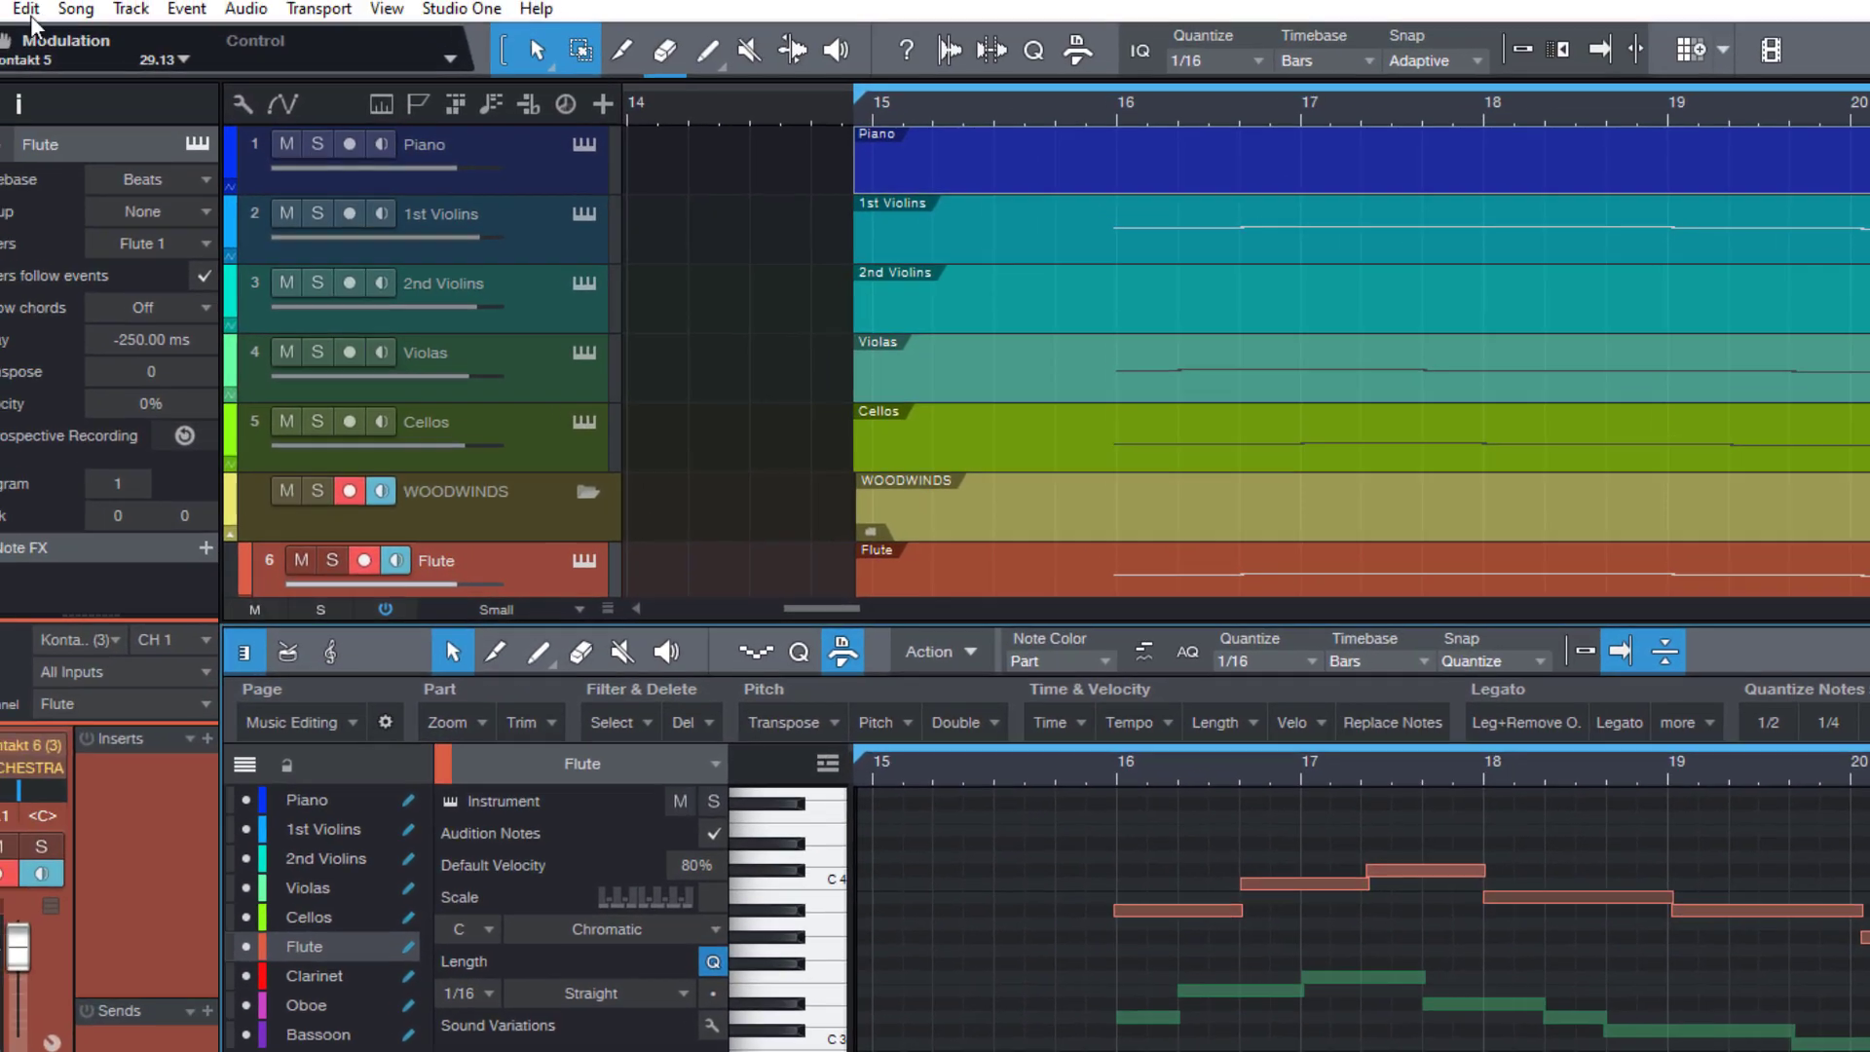
Copy the lowest piano voice onto Bassoon at its original position and play it back
left_click(28, 12)
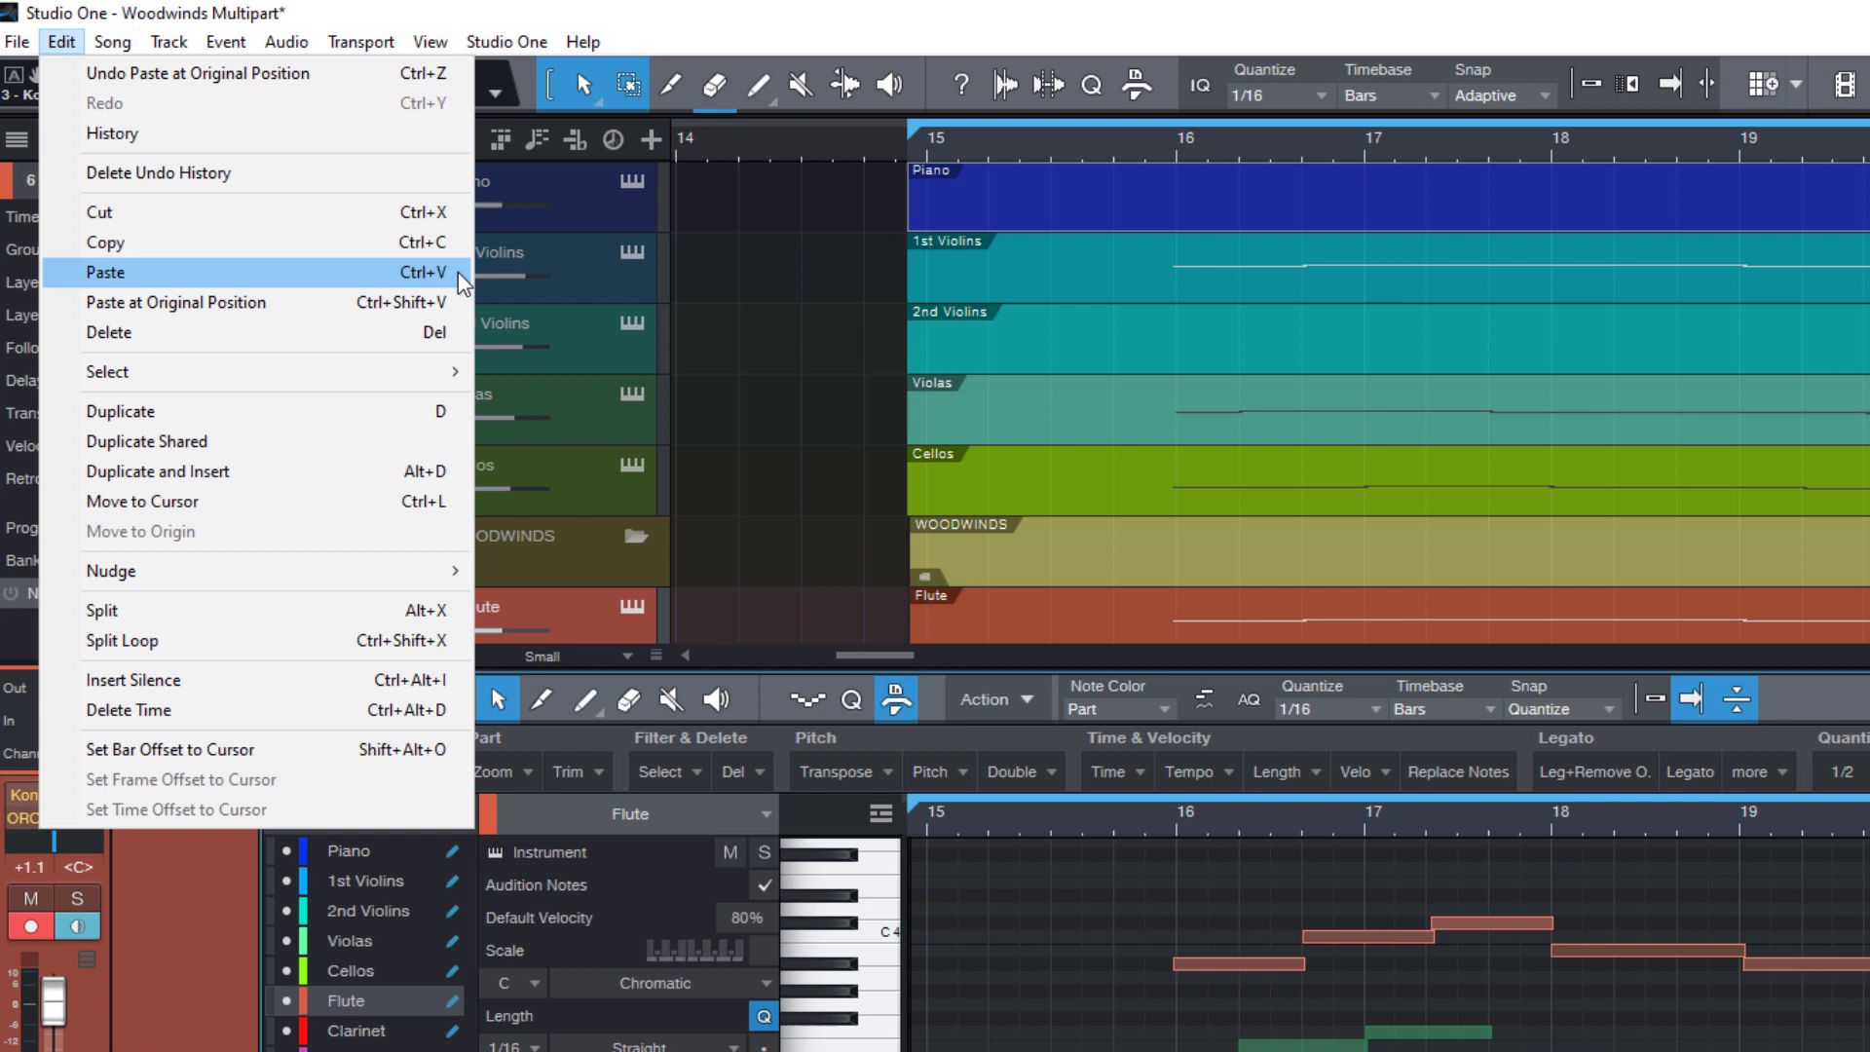
left_click(291, 311)
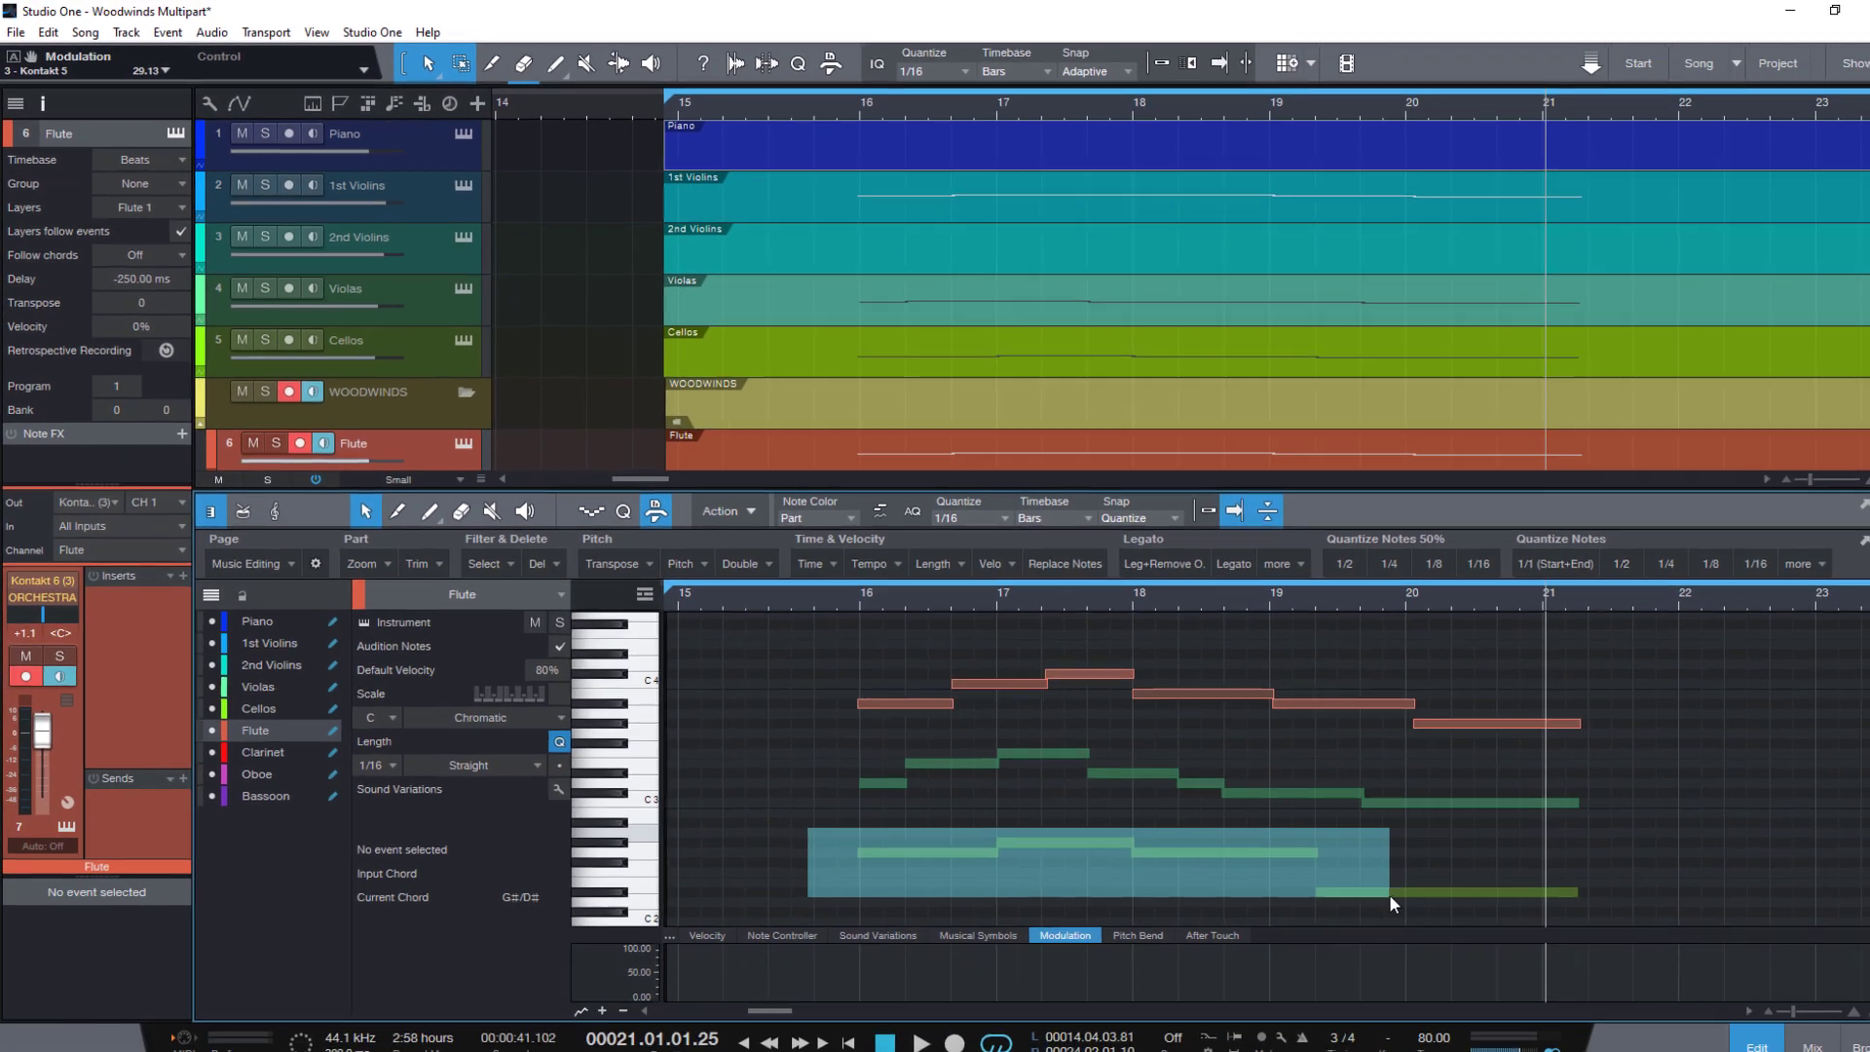
key("ctrl+c")
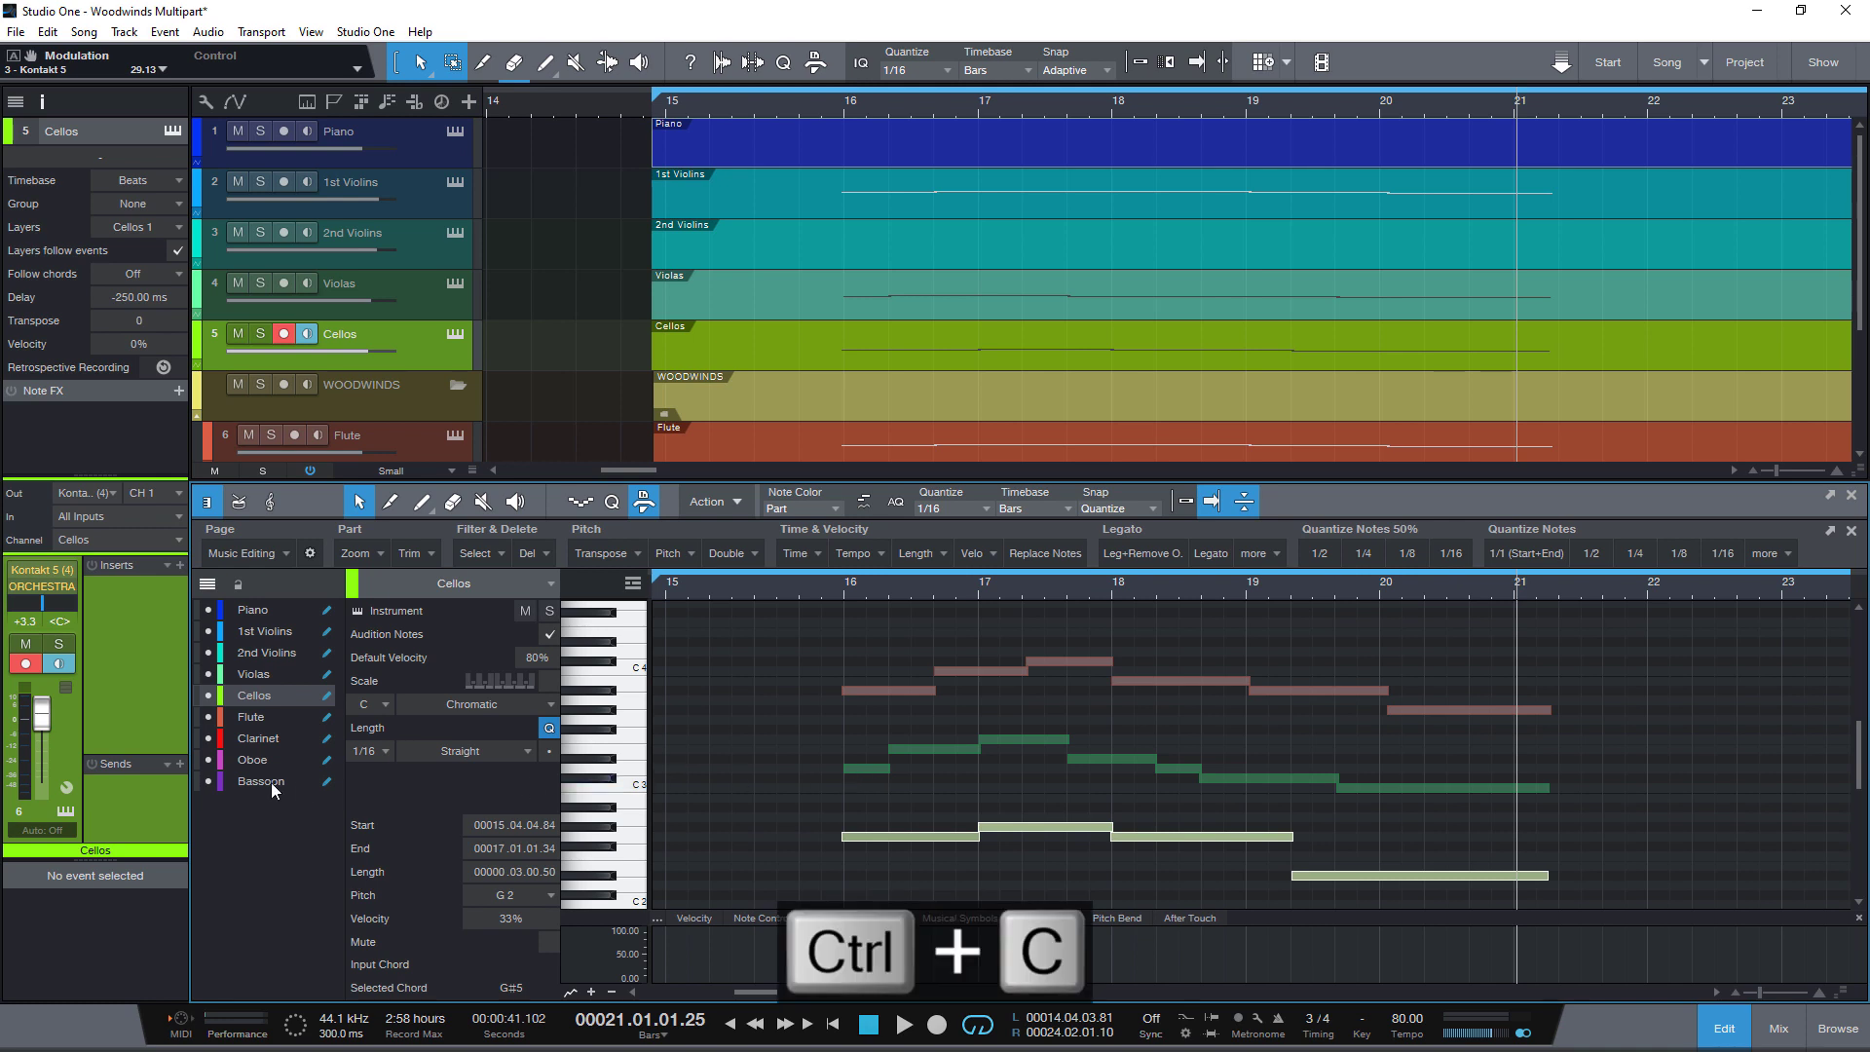
left_click(264, 782)
left_click(740, 784)
key("ctrl+shift+v")
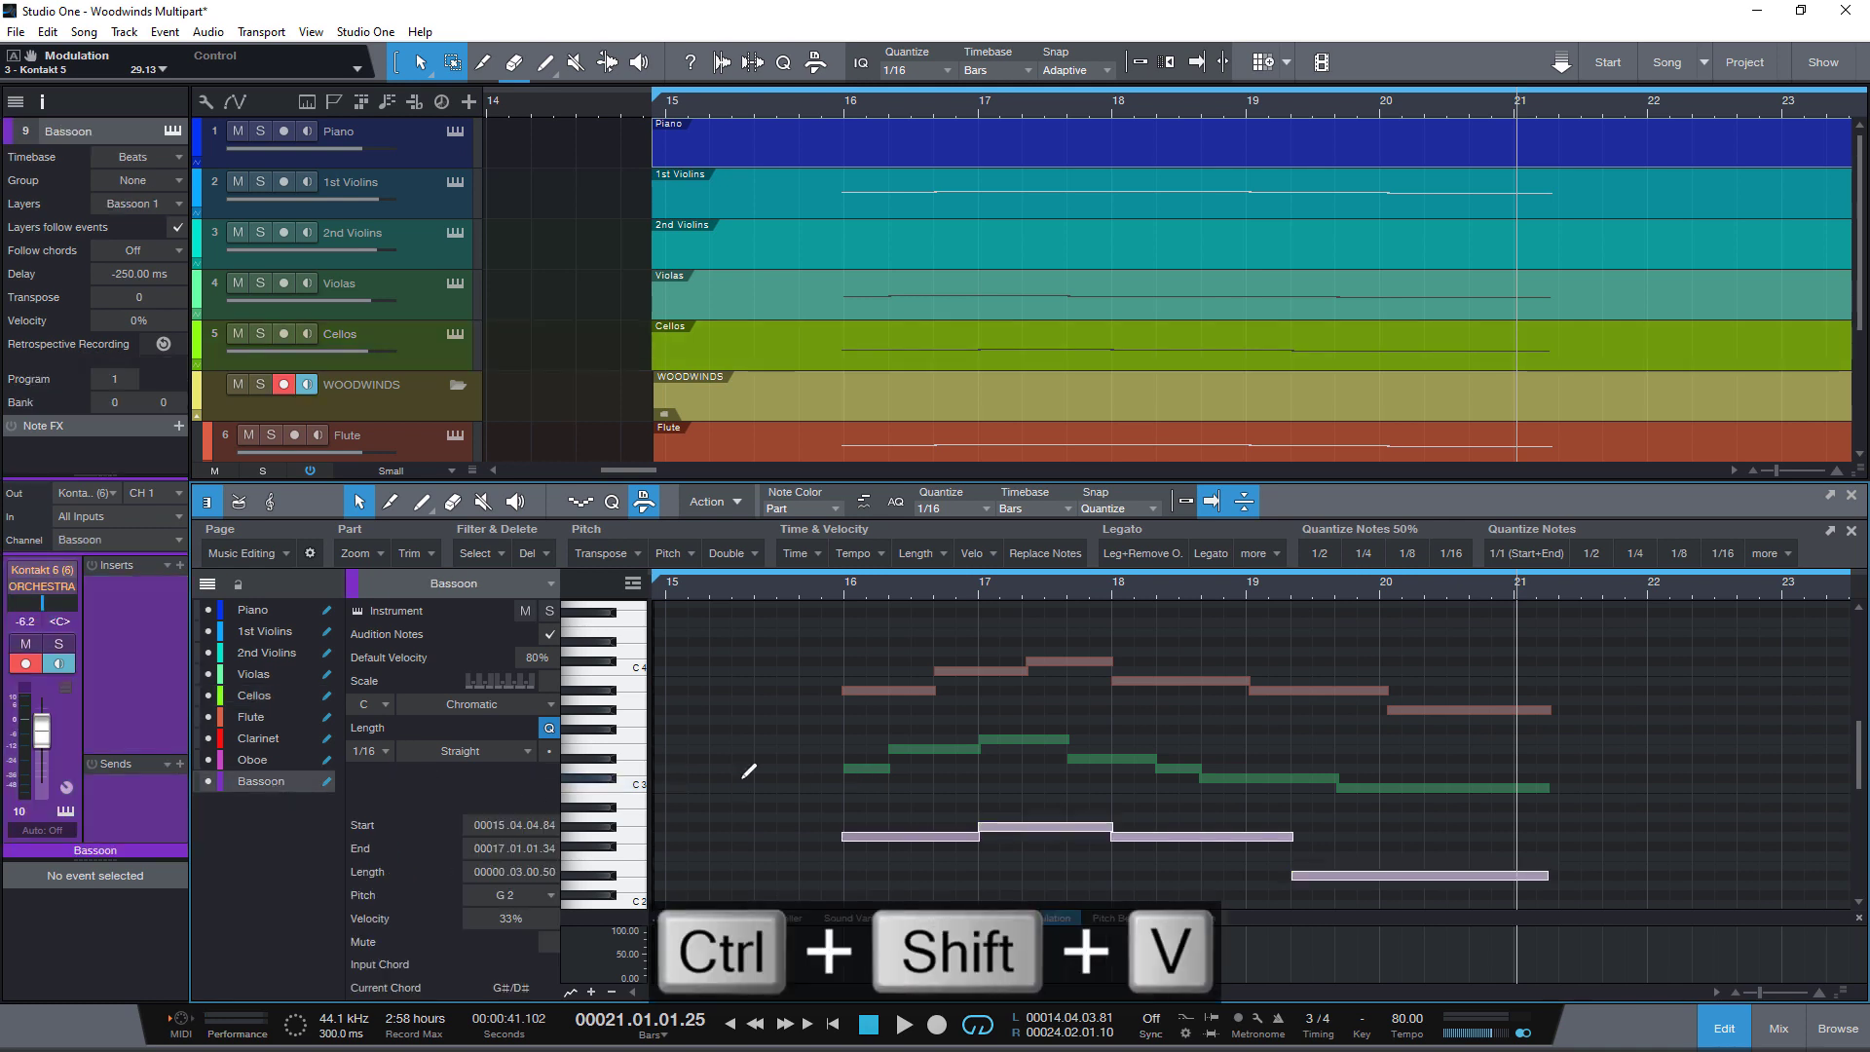
left_click(814, 604)
key("space")
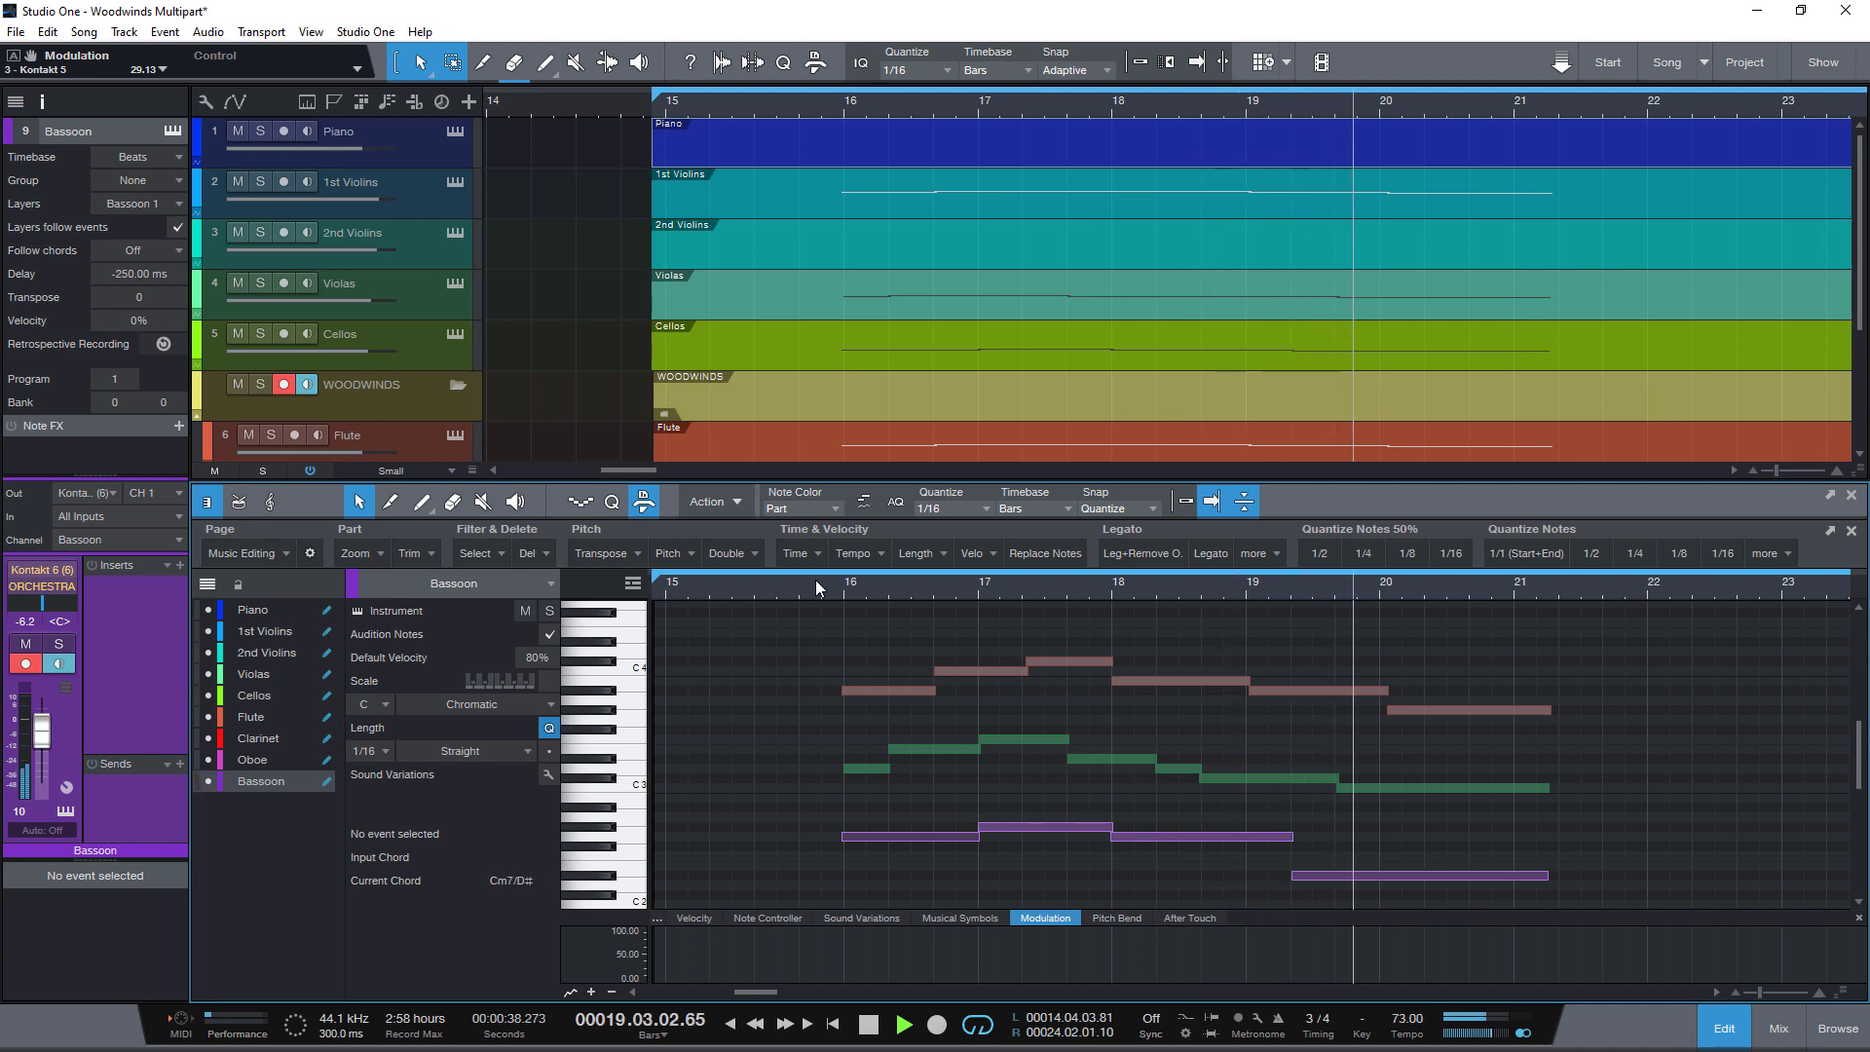
Record mod-wheel modulation on the armed Flute track
left_click(252, 716)
left_click(936, 1025)
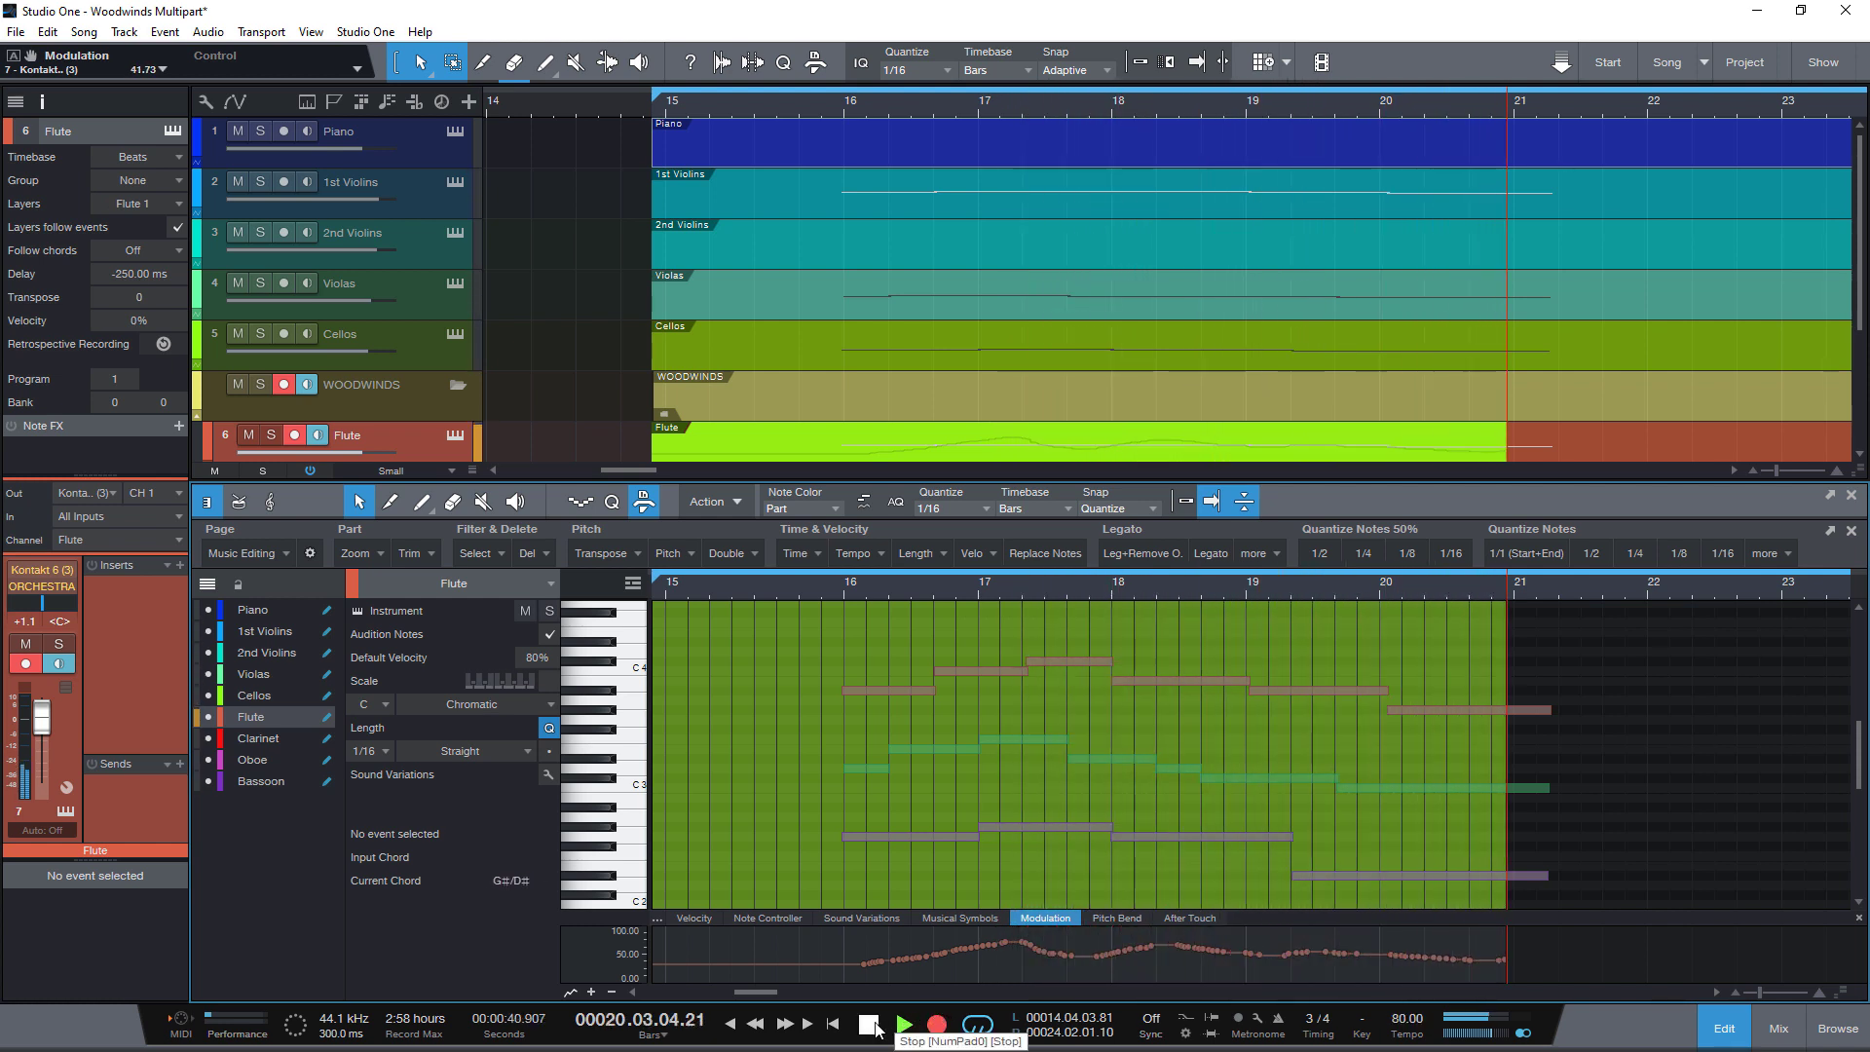
key("space")
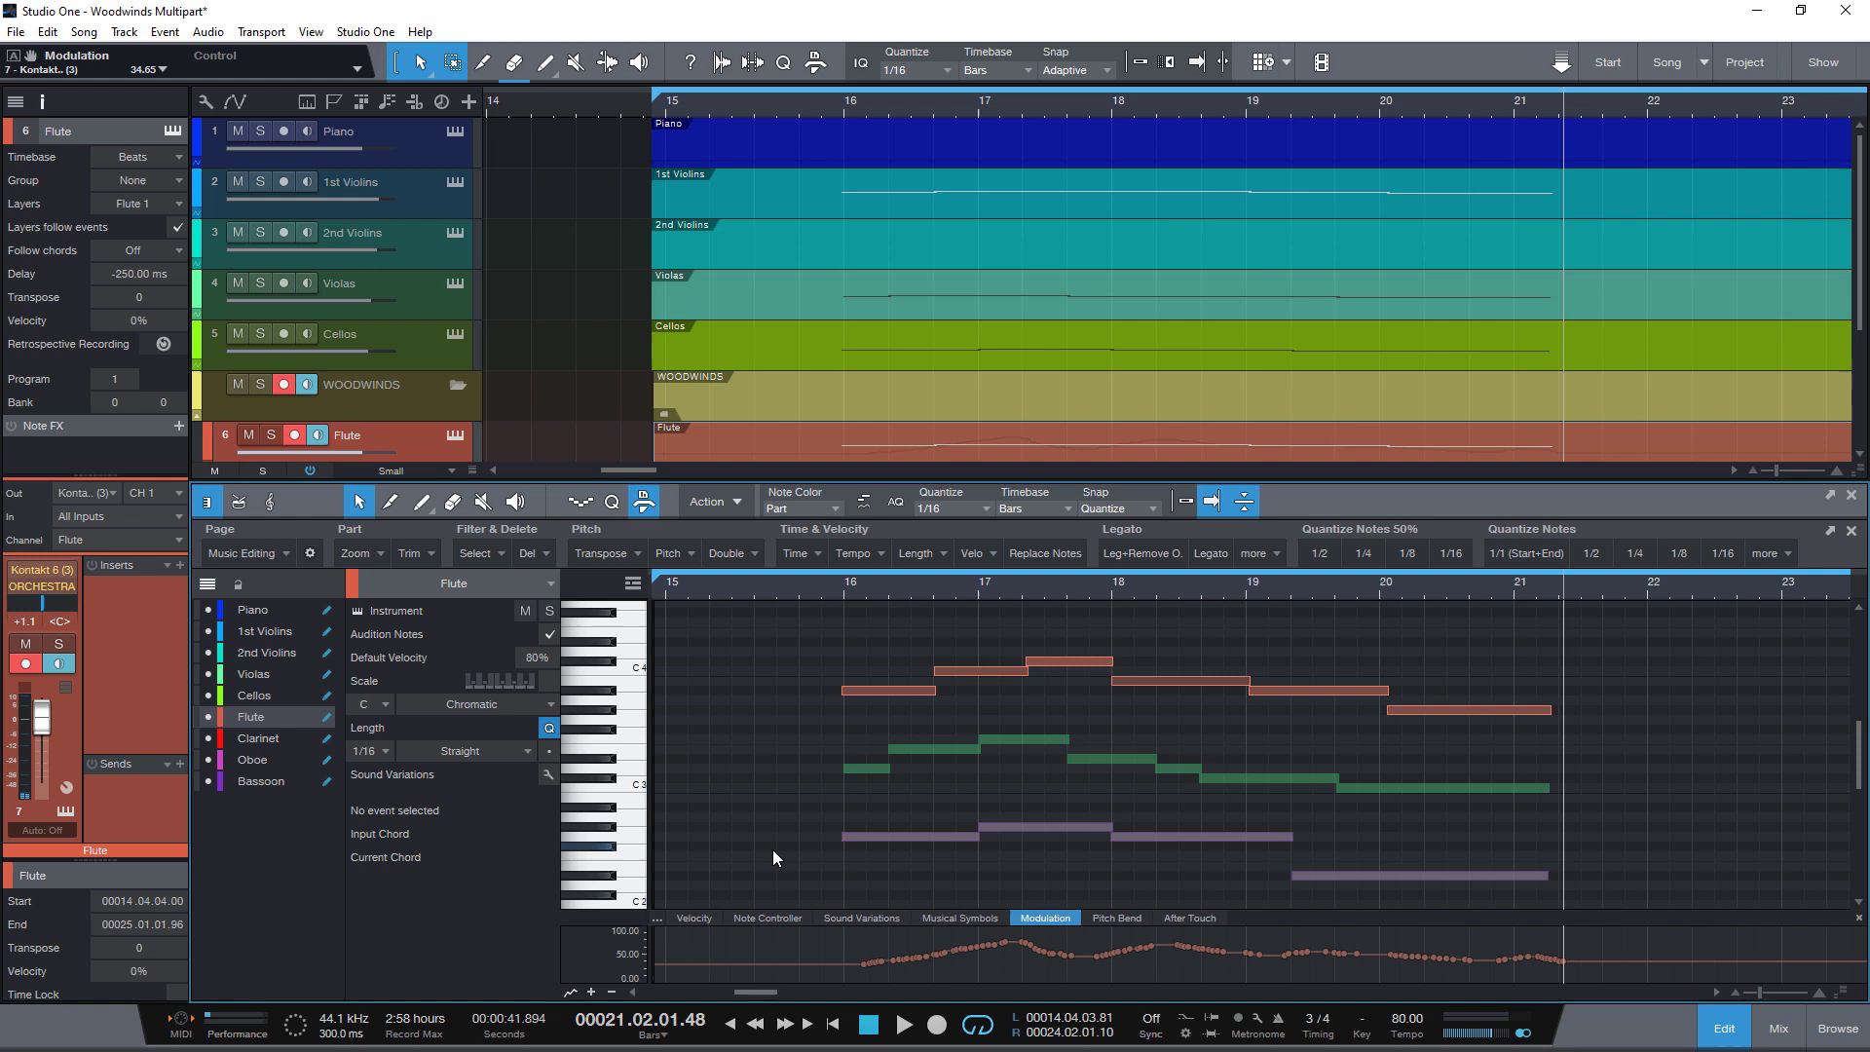
Copy Flute's modulation curve from bar 16 to 21 onto Bassoon
left_click_drag(1647, 953, 768, 947)
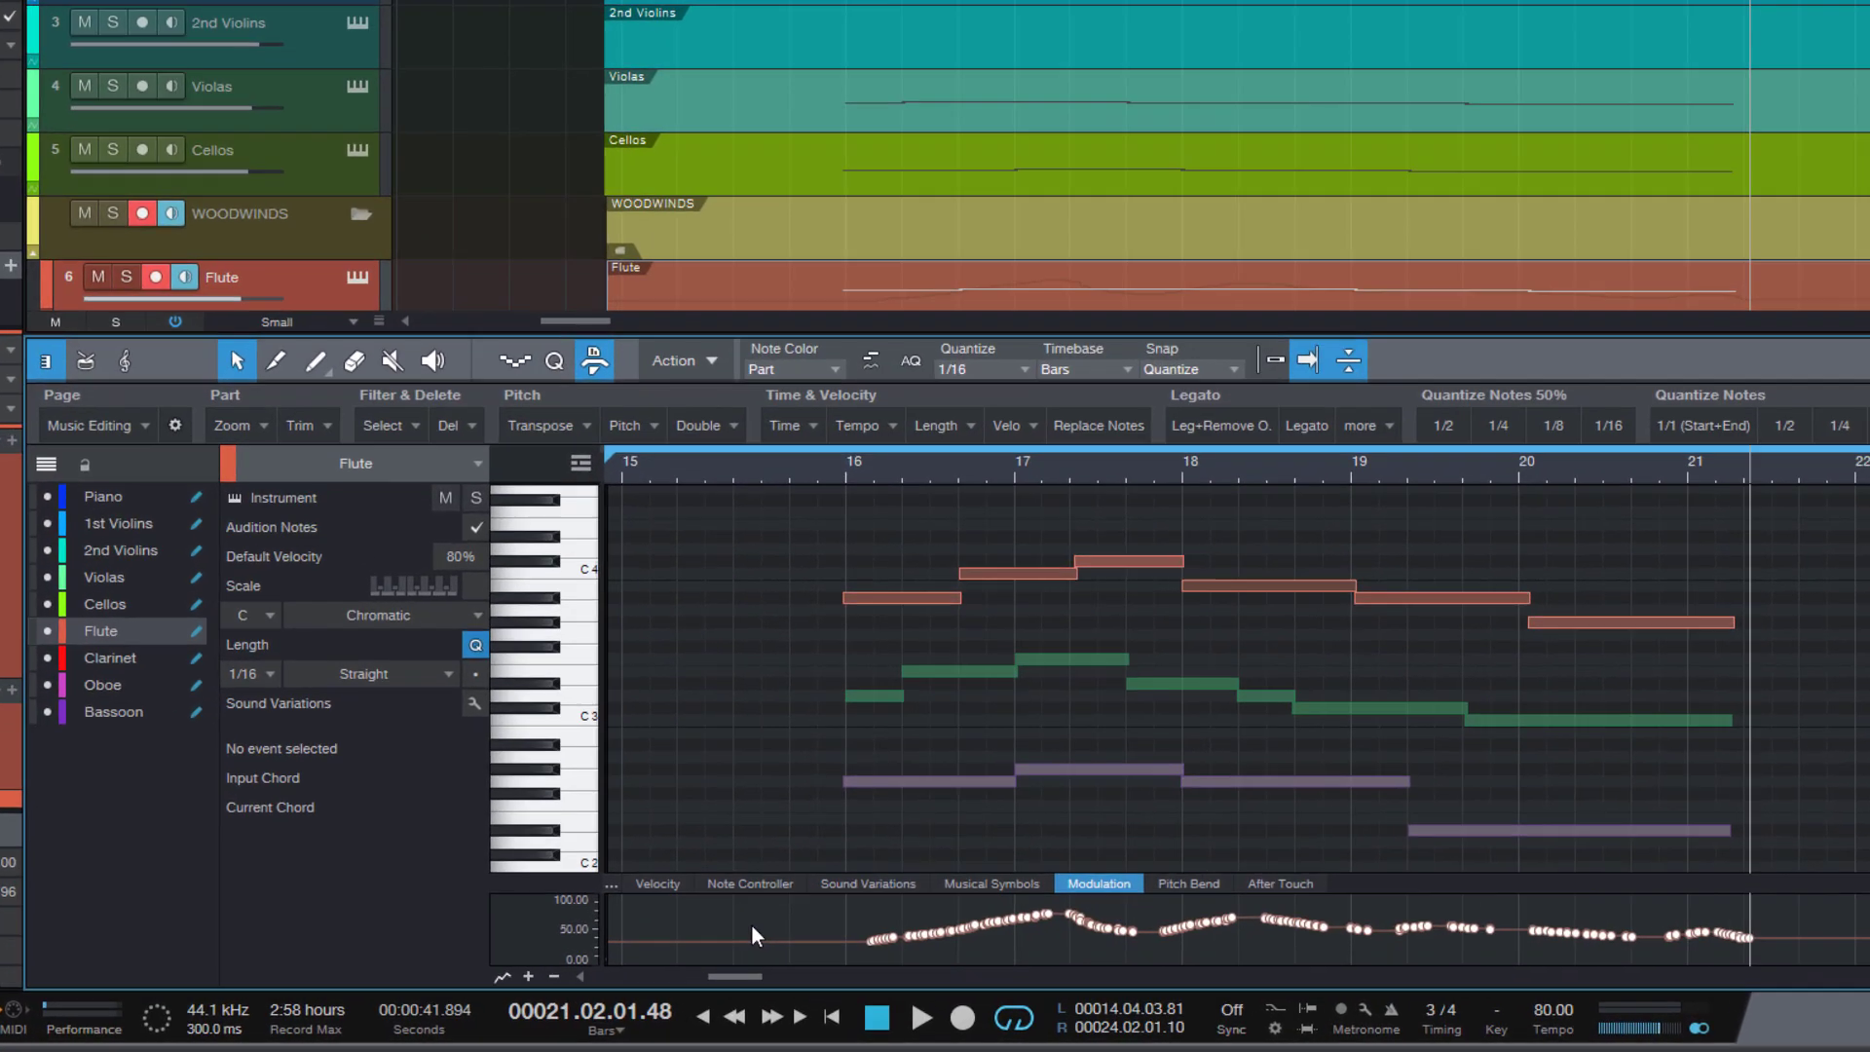
key("ctrl+c")
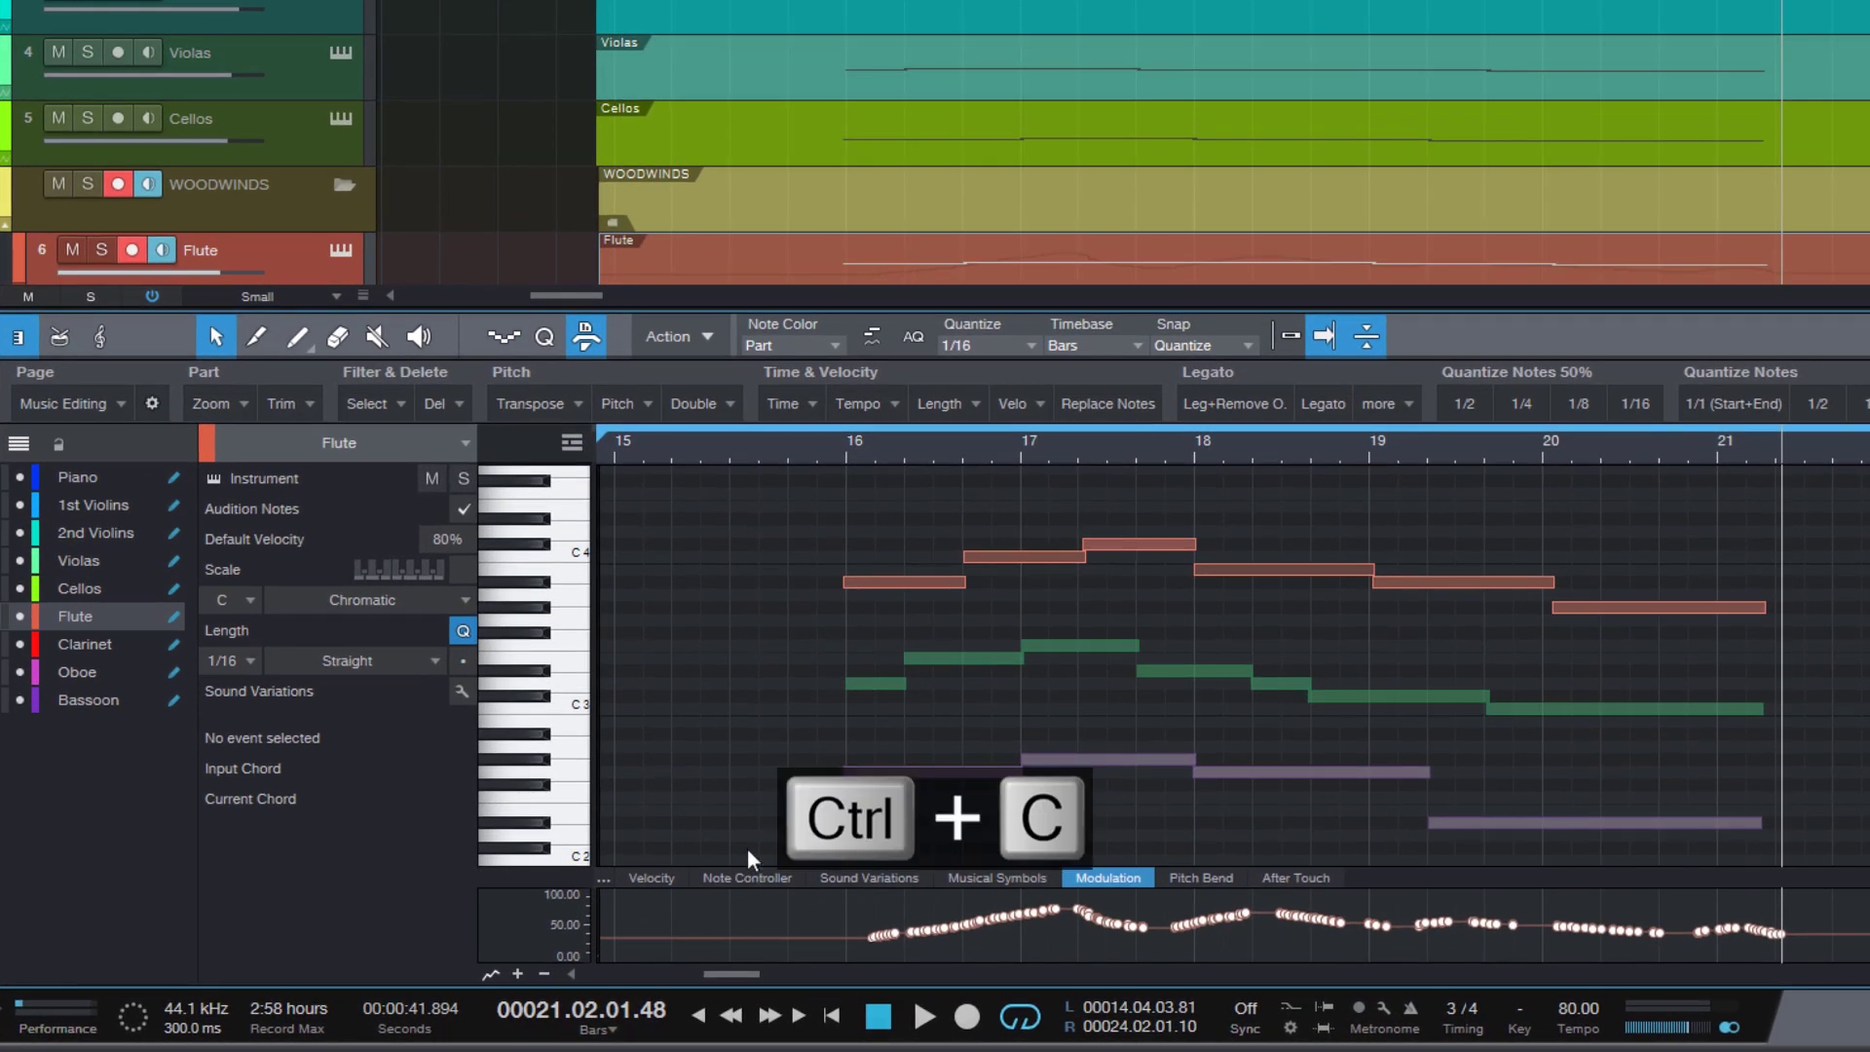
left_click(94, 703)
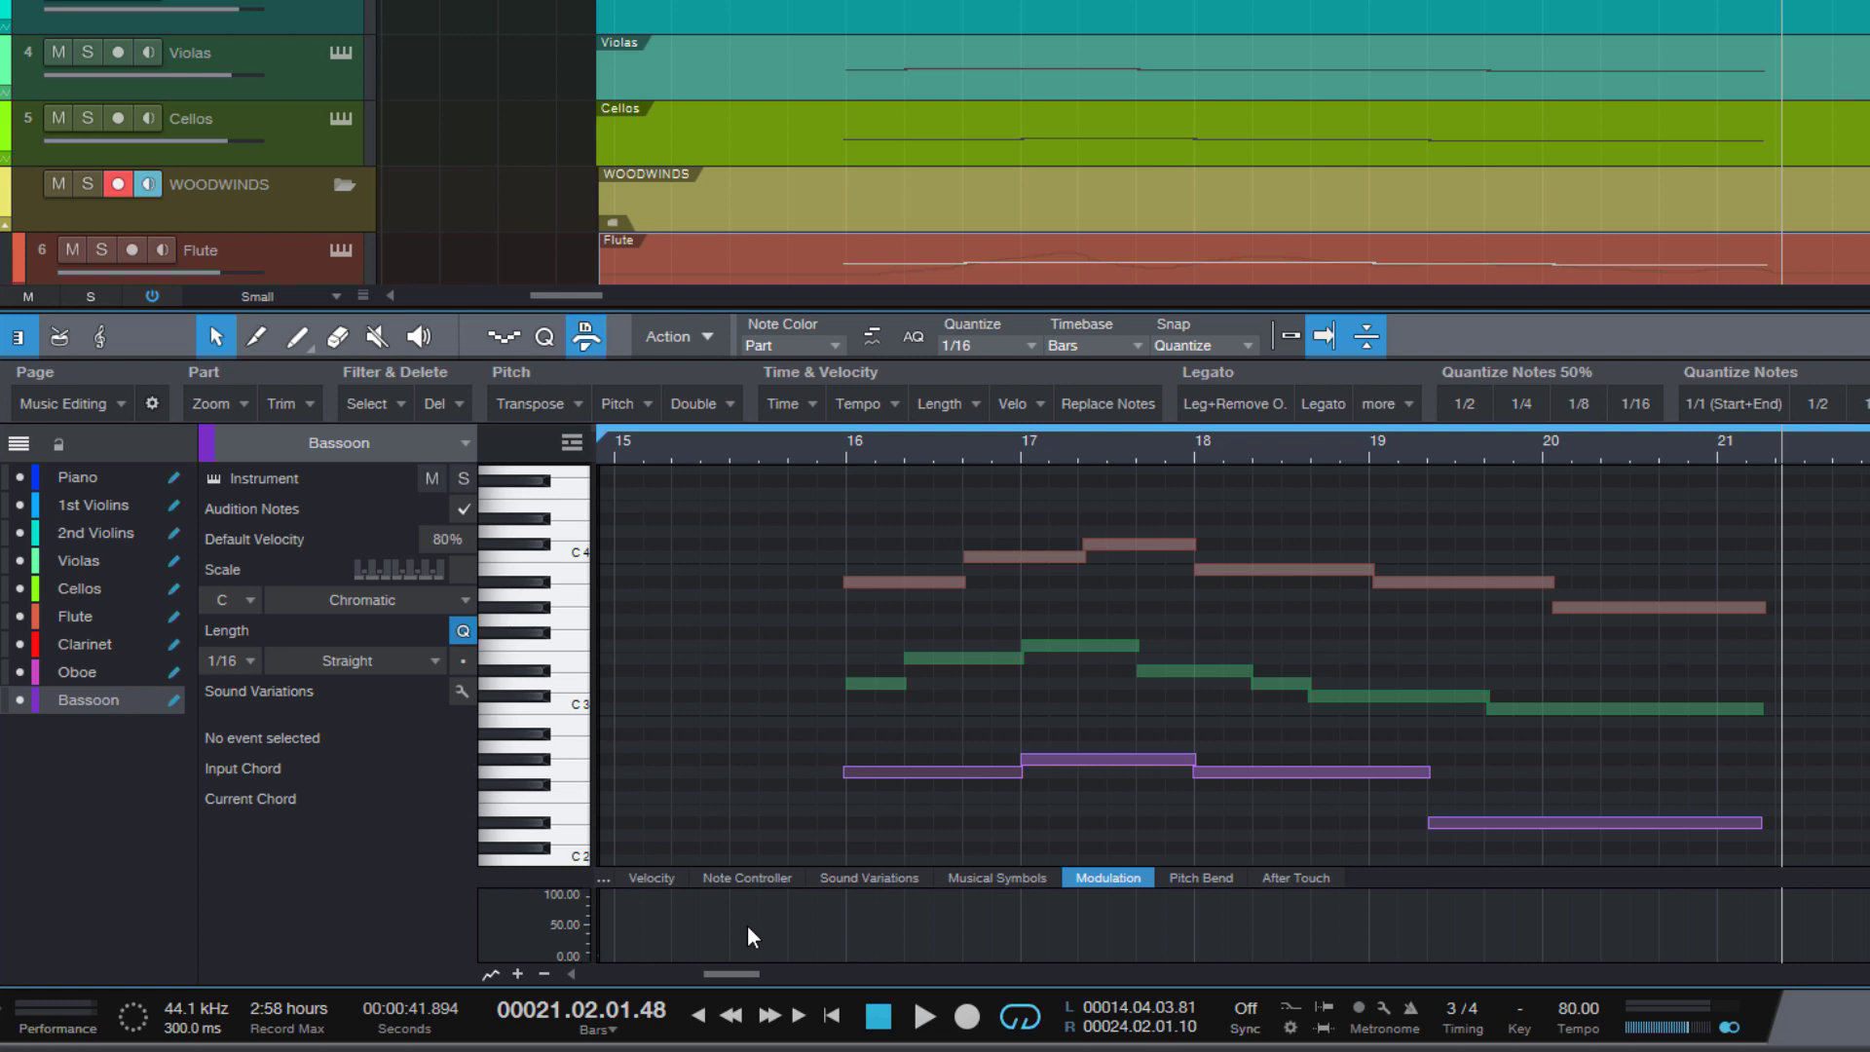
key("ctrl+shift+v")
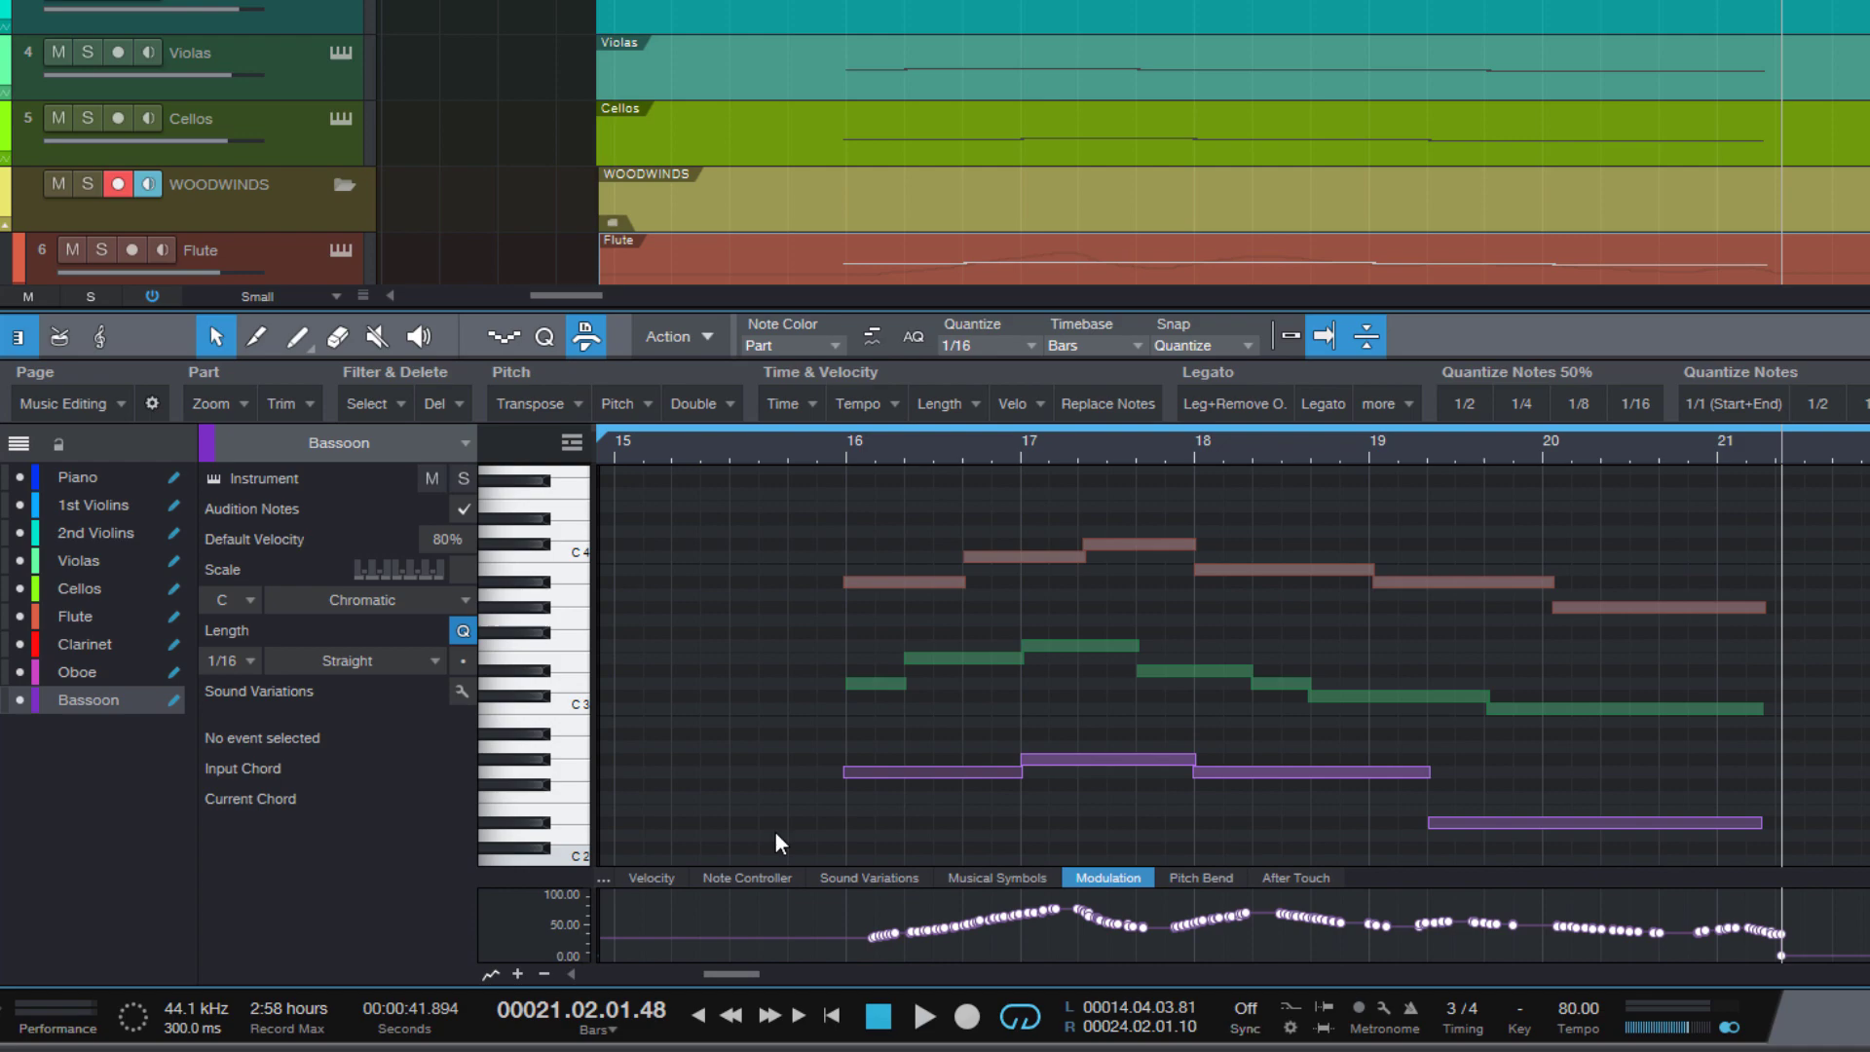
Copy all arrangement audio events up to bar 21 and start a new song
left_click(759, 791)
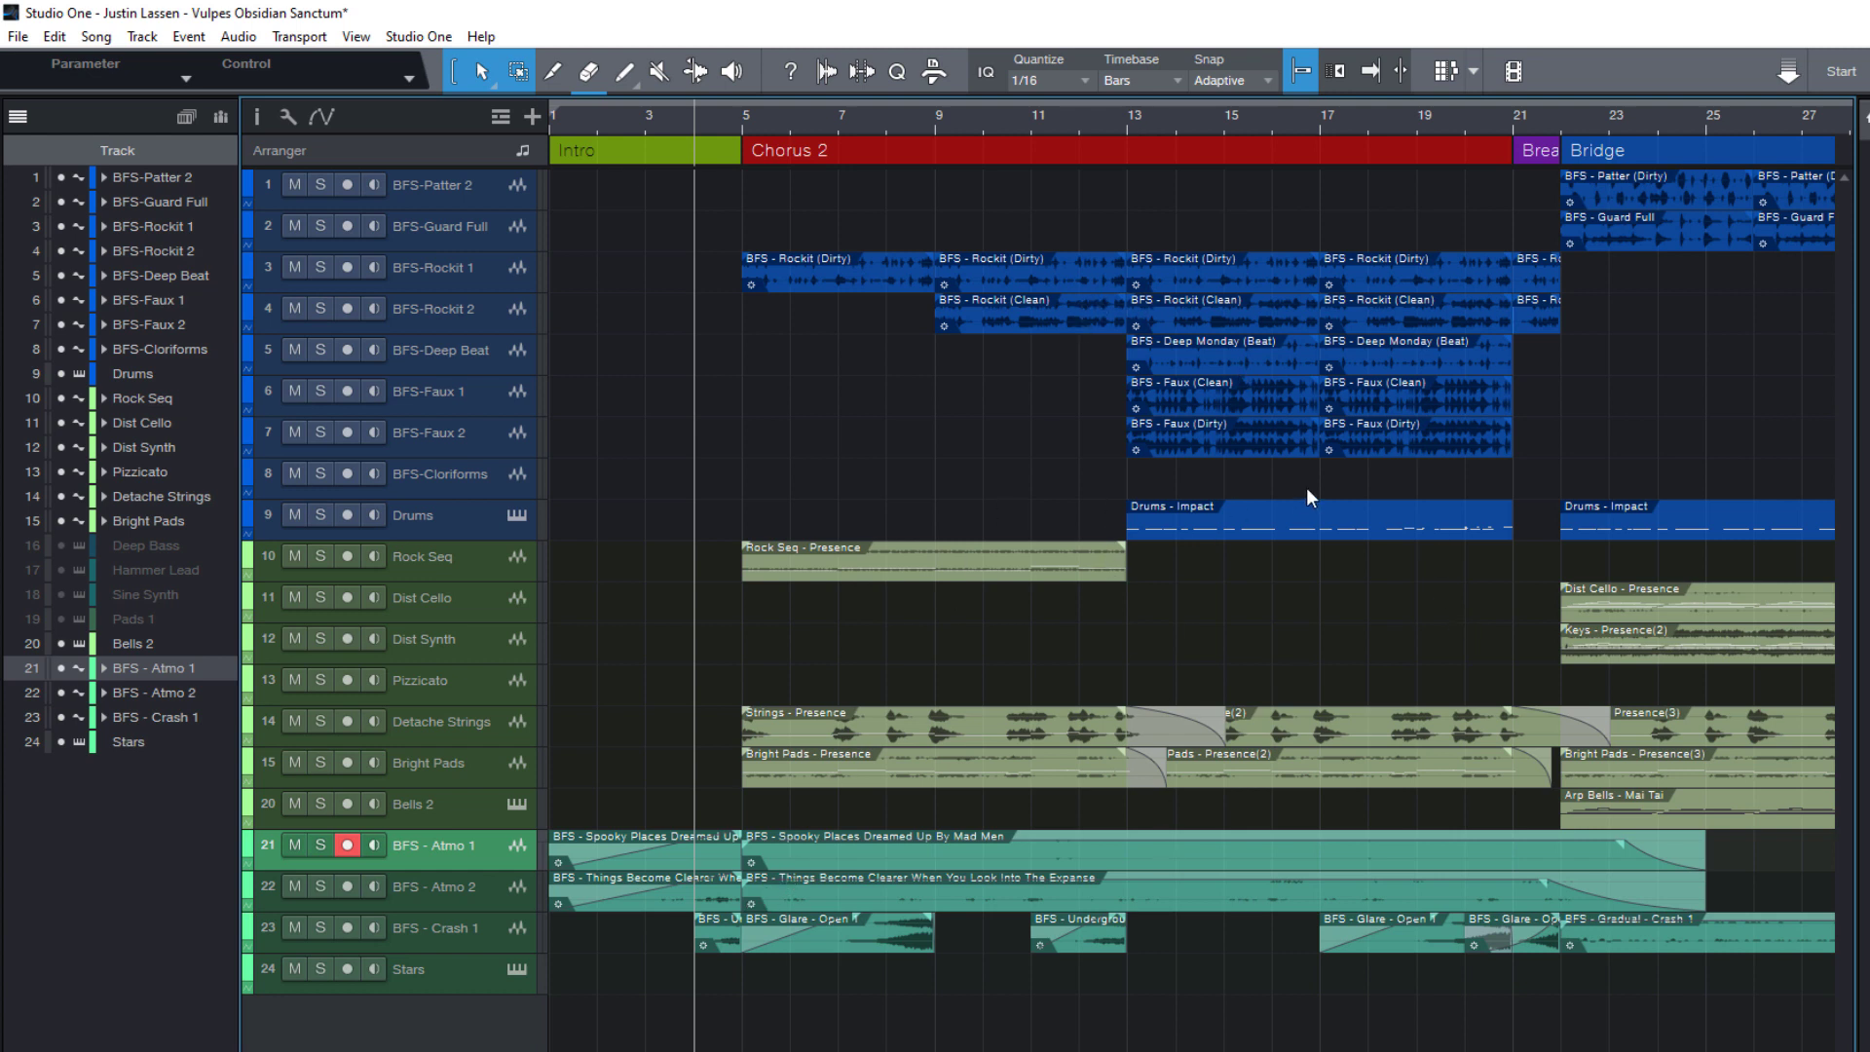
left_click_drag(600, 1045, 1520, 172)
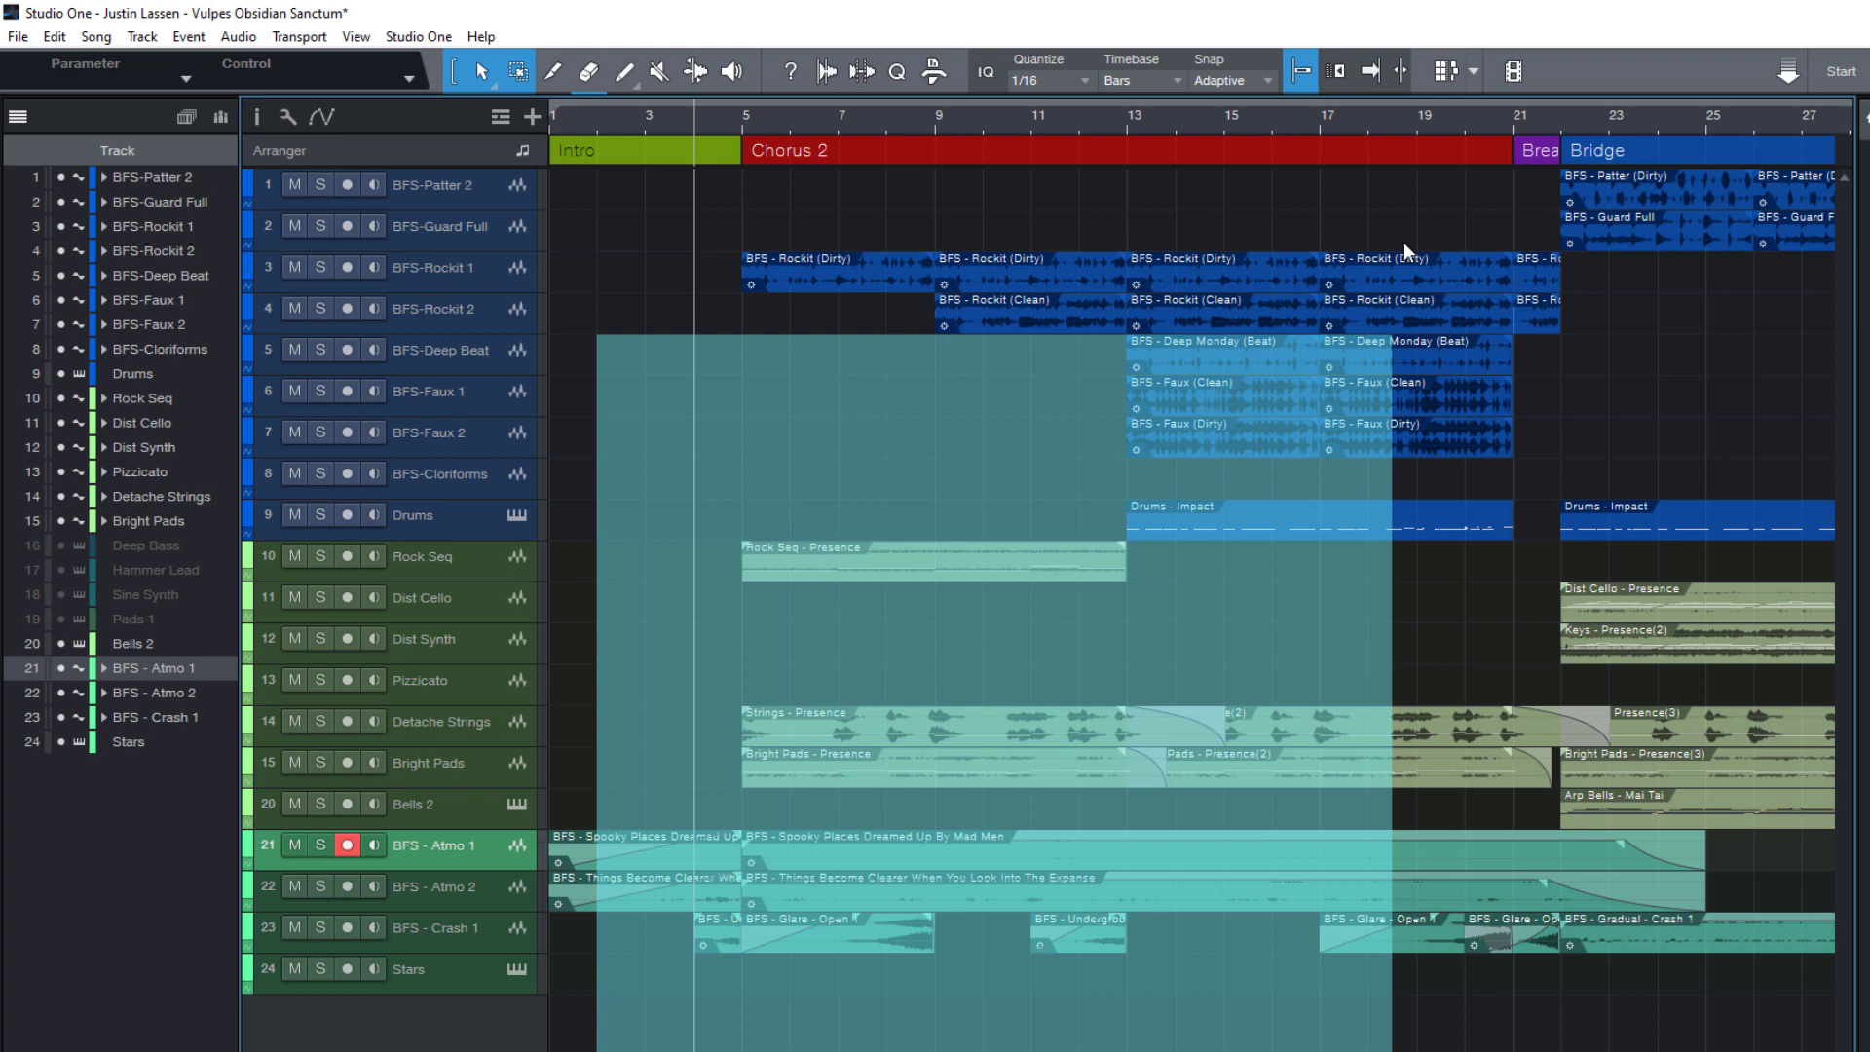
key("ctrl+c")
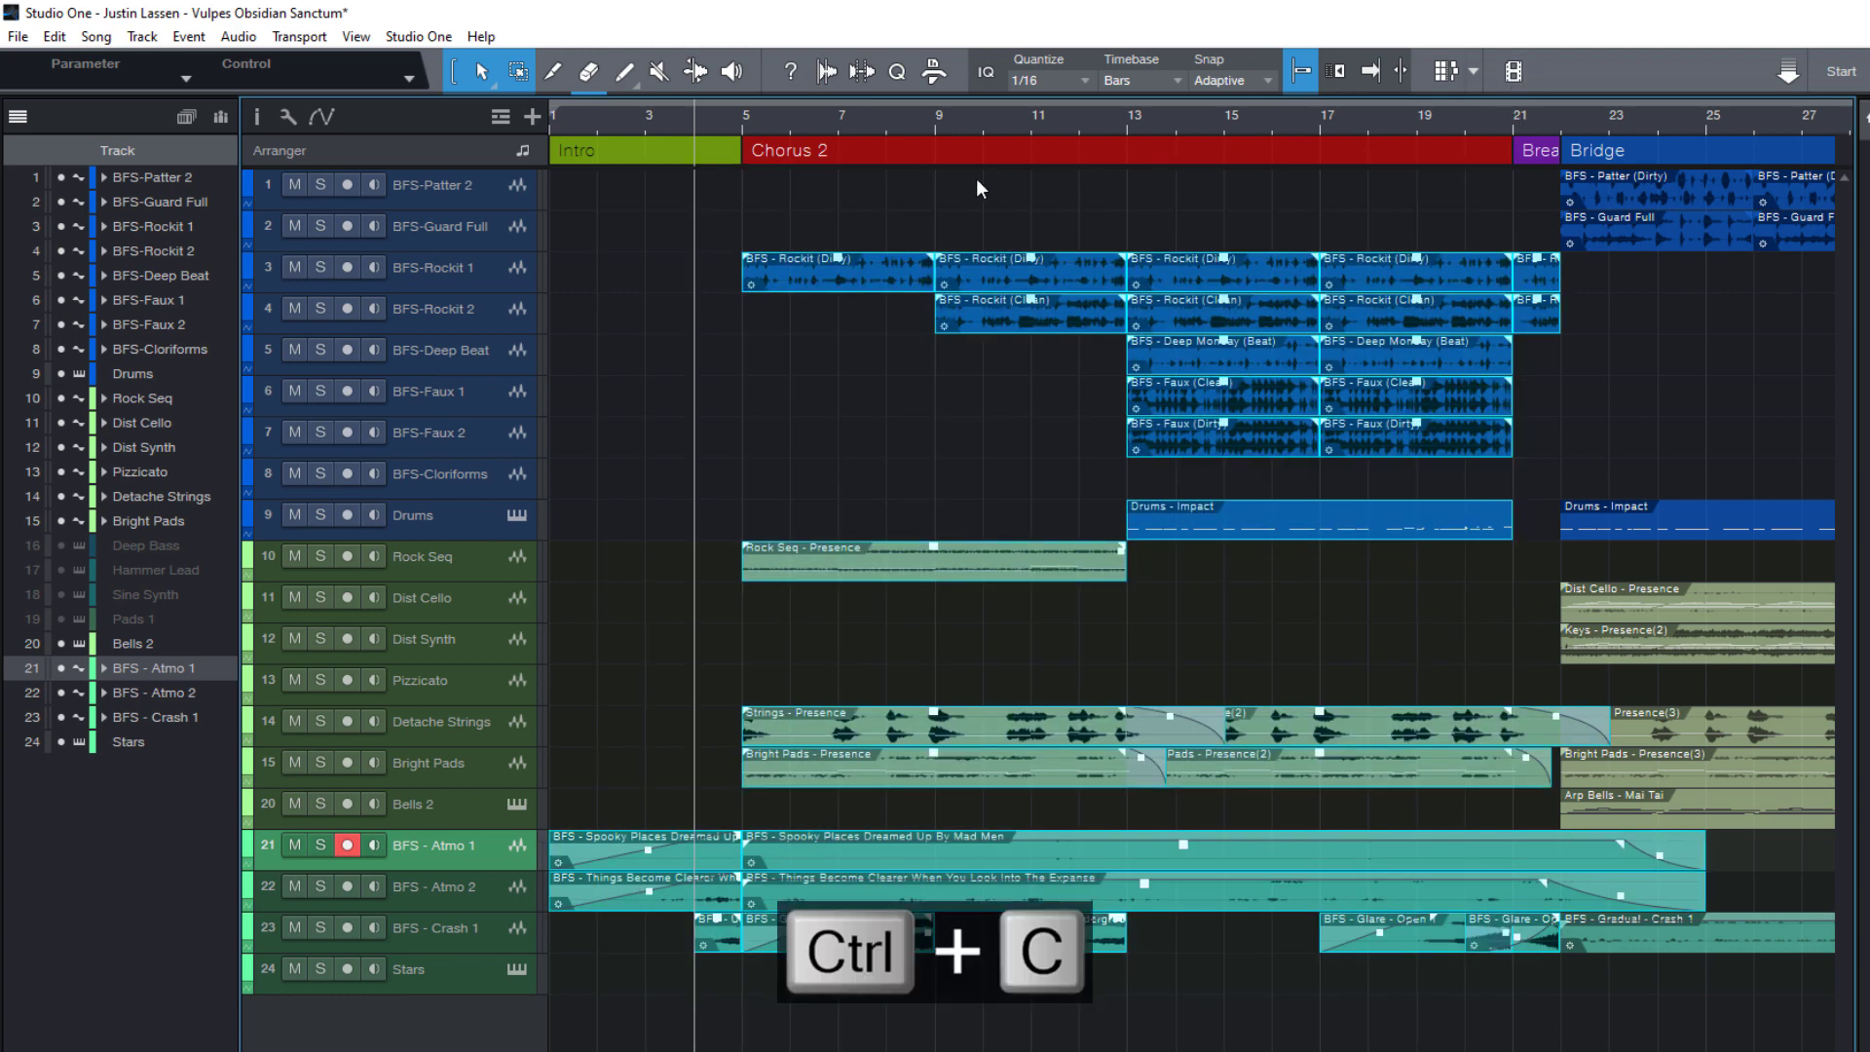
key("ctrl+n")
type("Test")
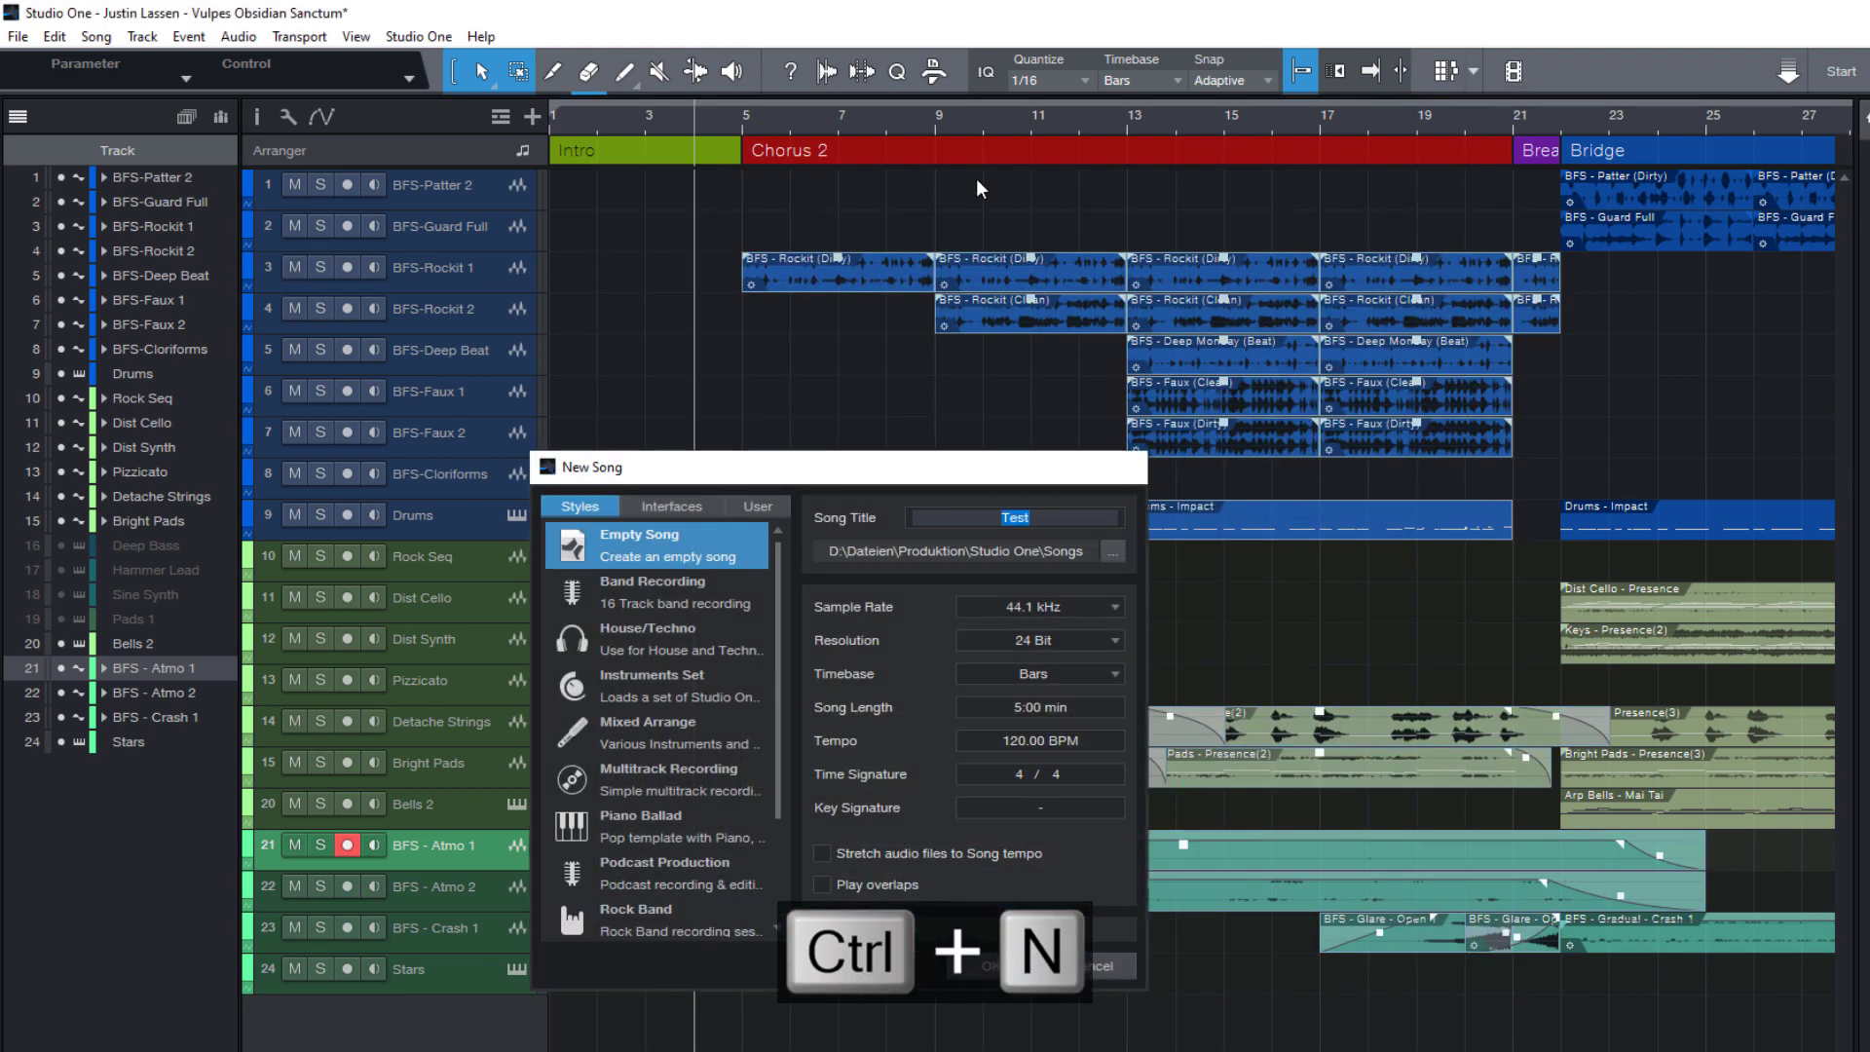
Create the song Test(325) and paste the copied events at their original positions
key("Return")
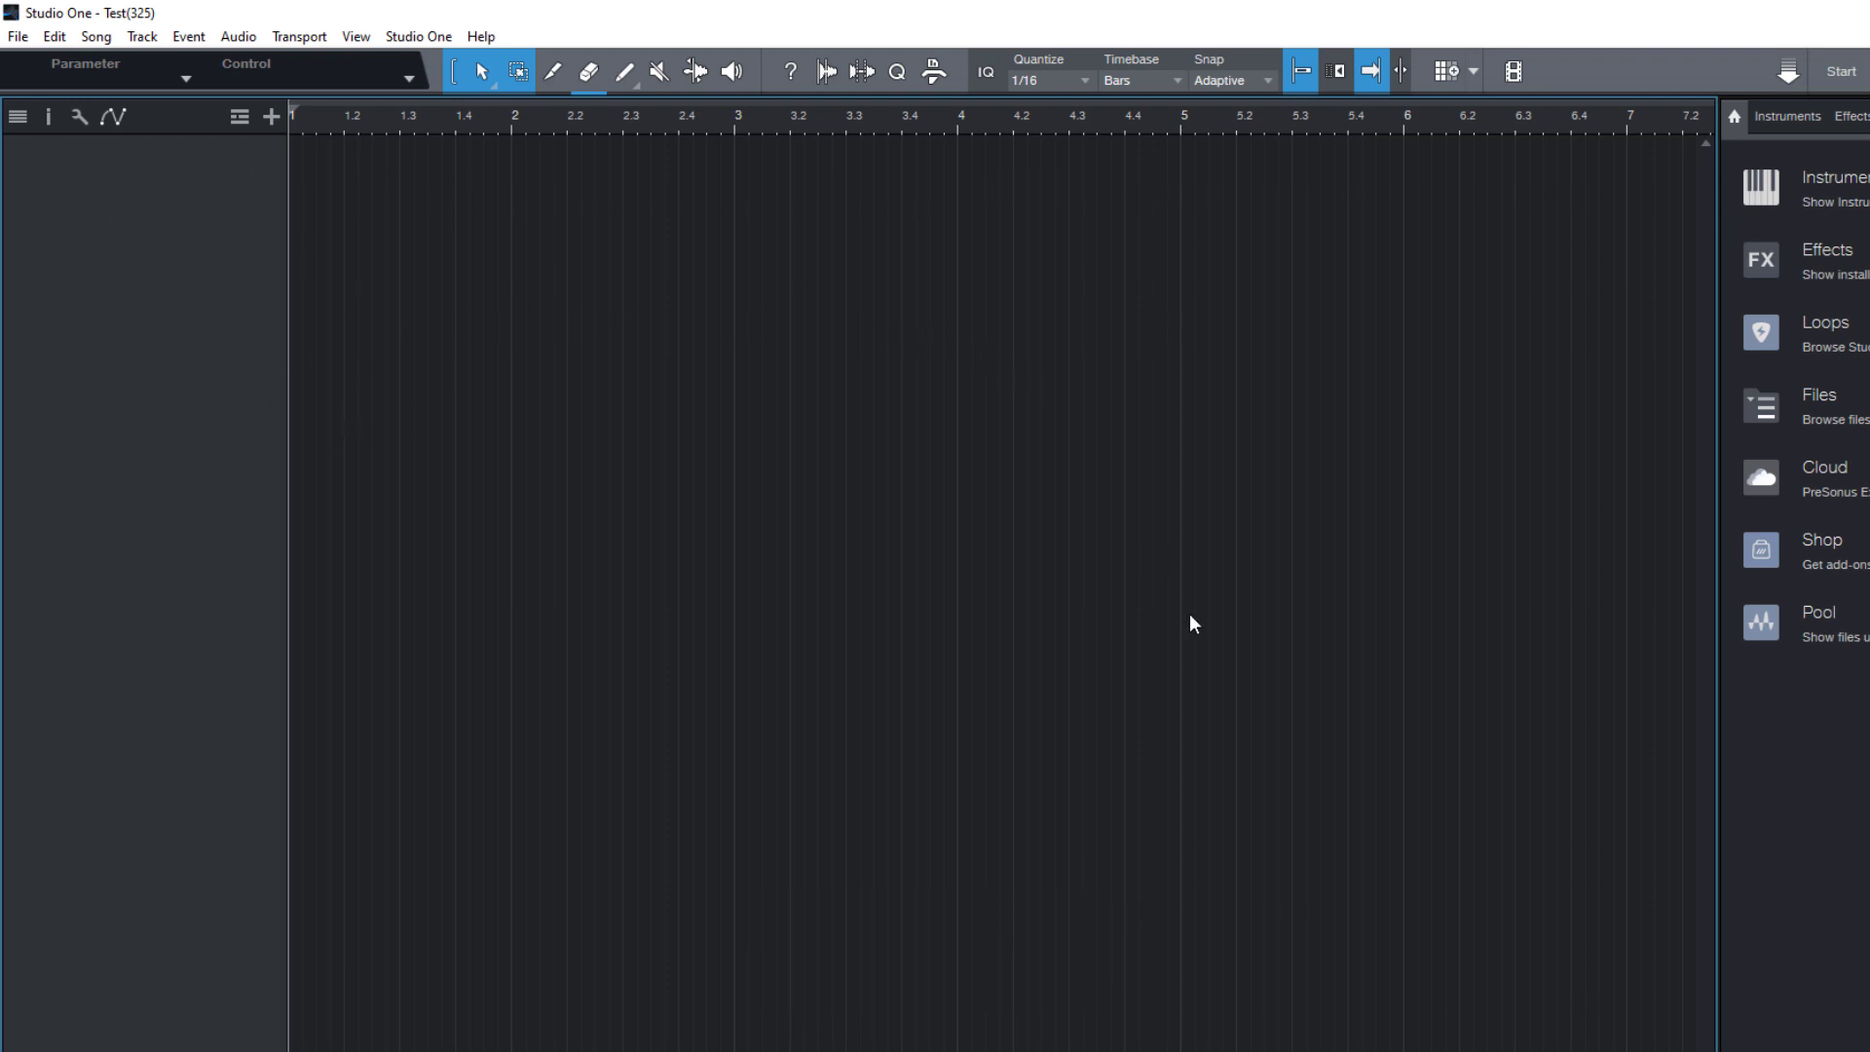
key("w")
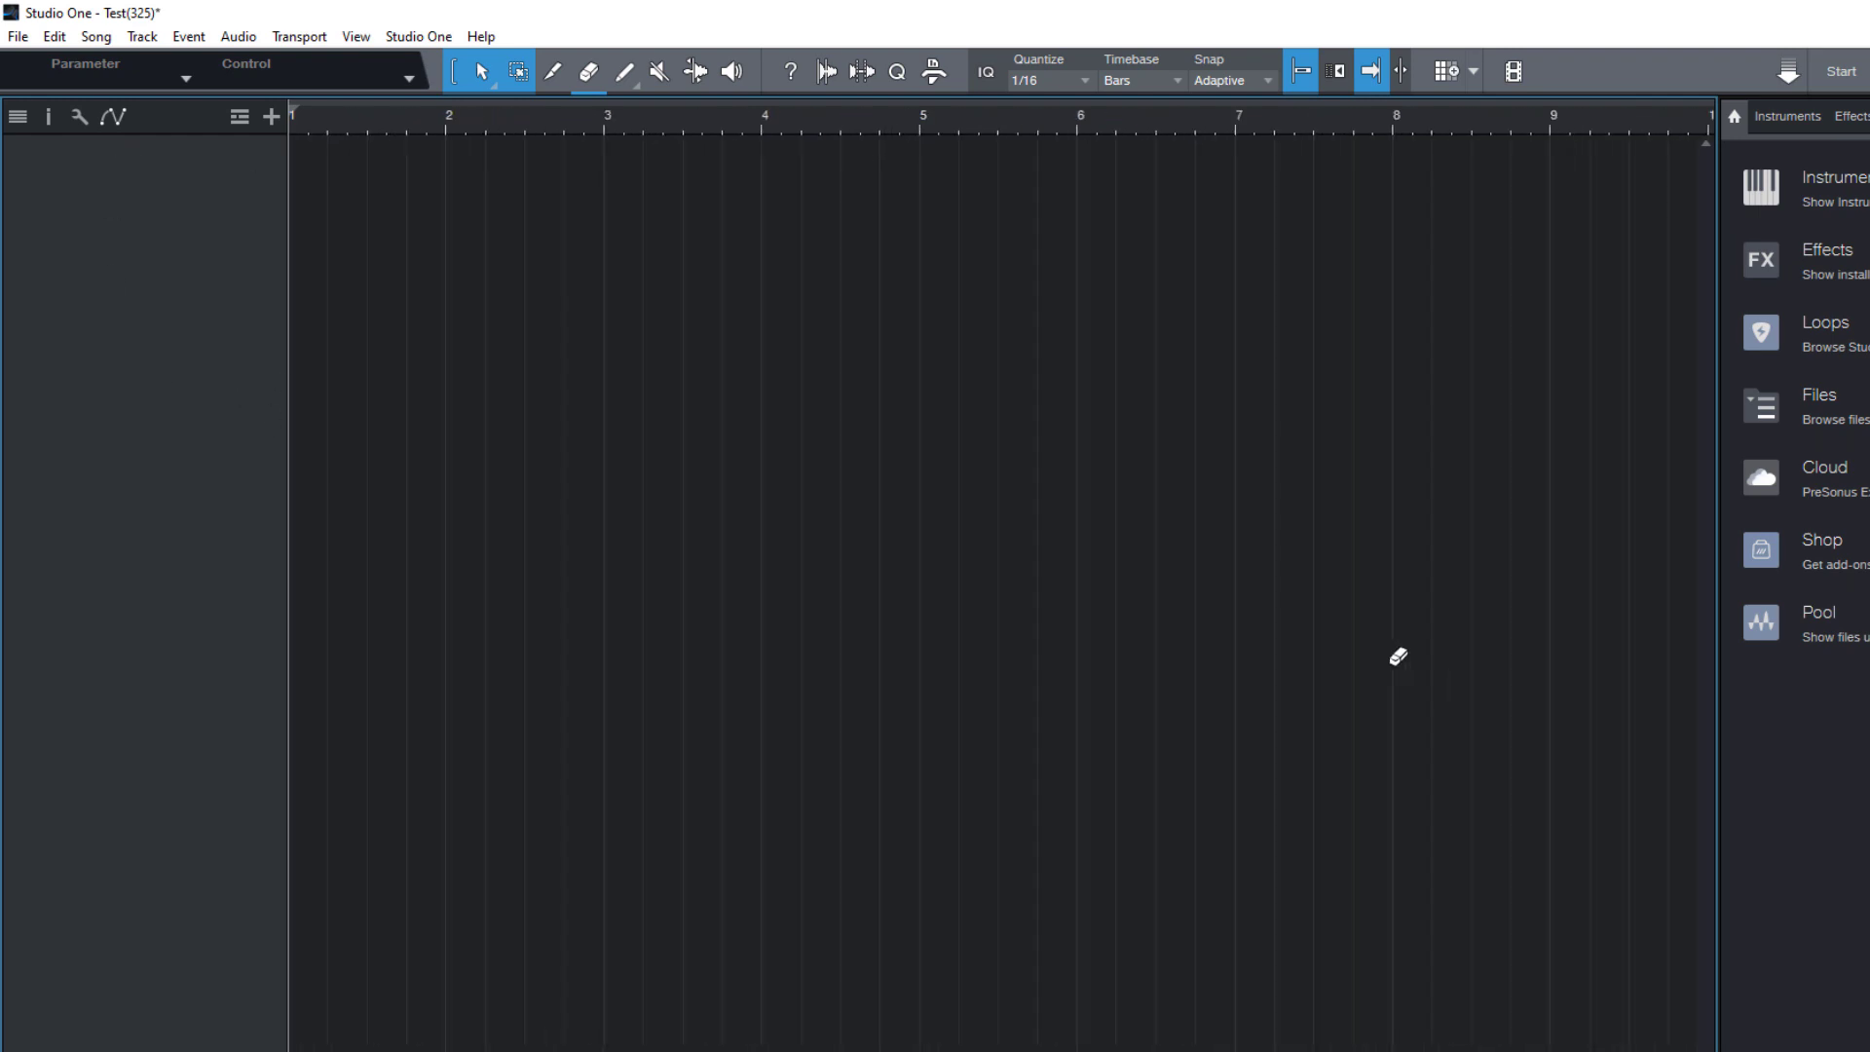
key("ctrl+shift+v")
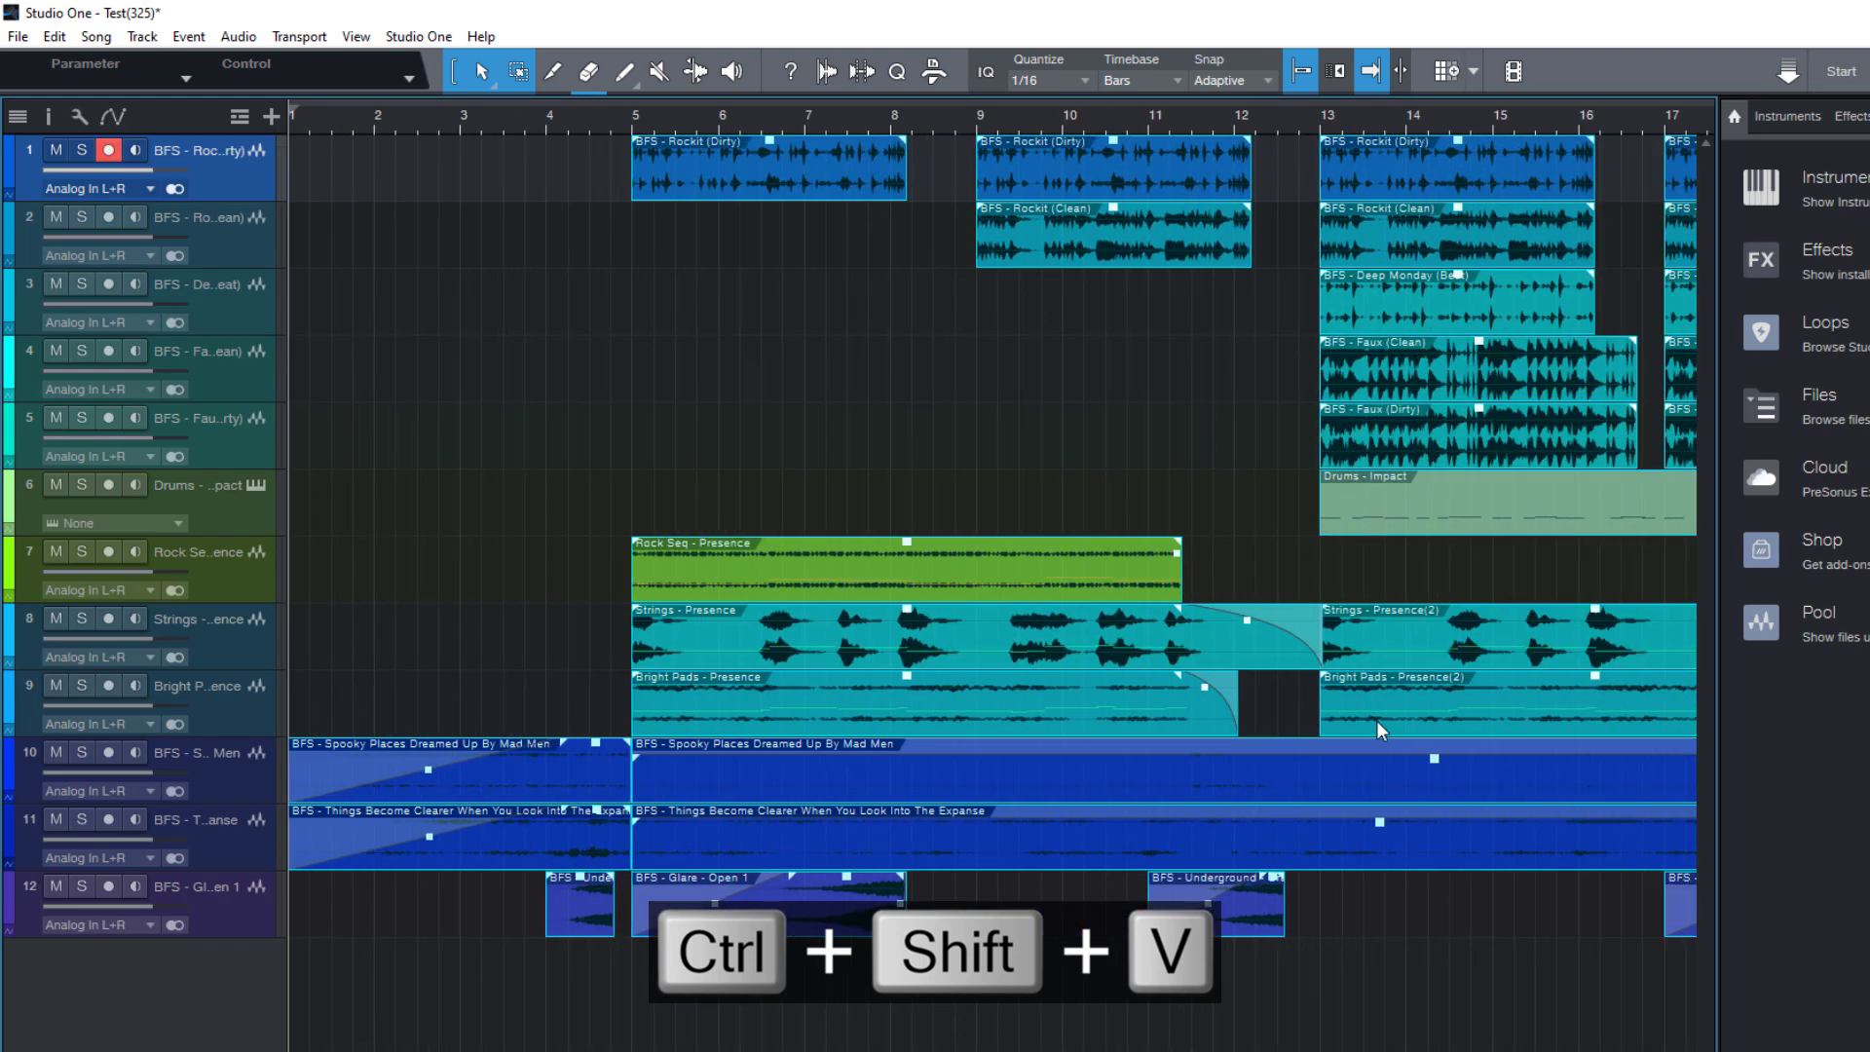
left_click(635, 268)
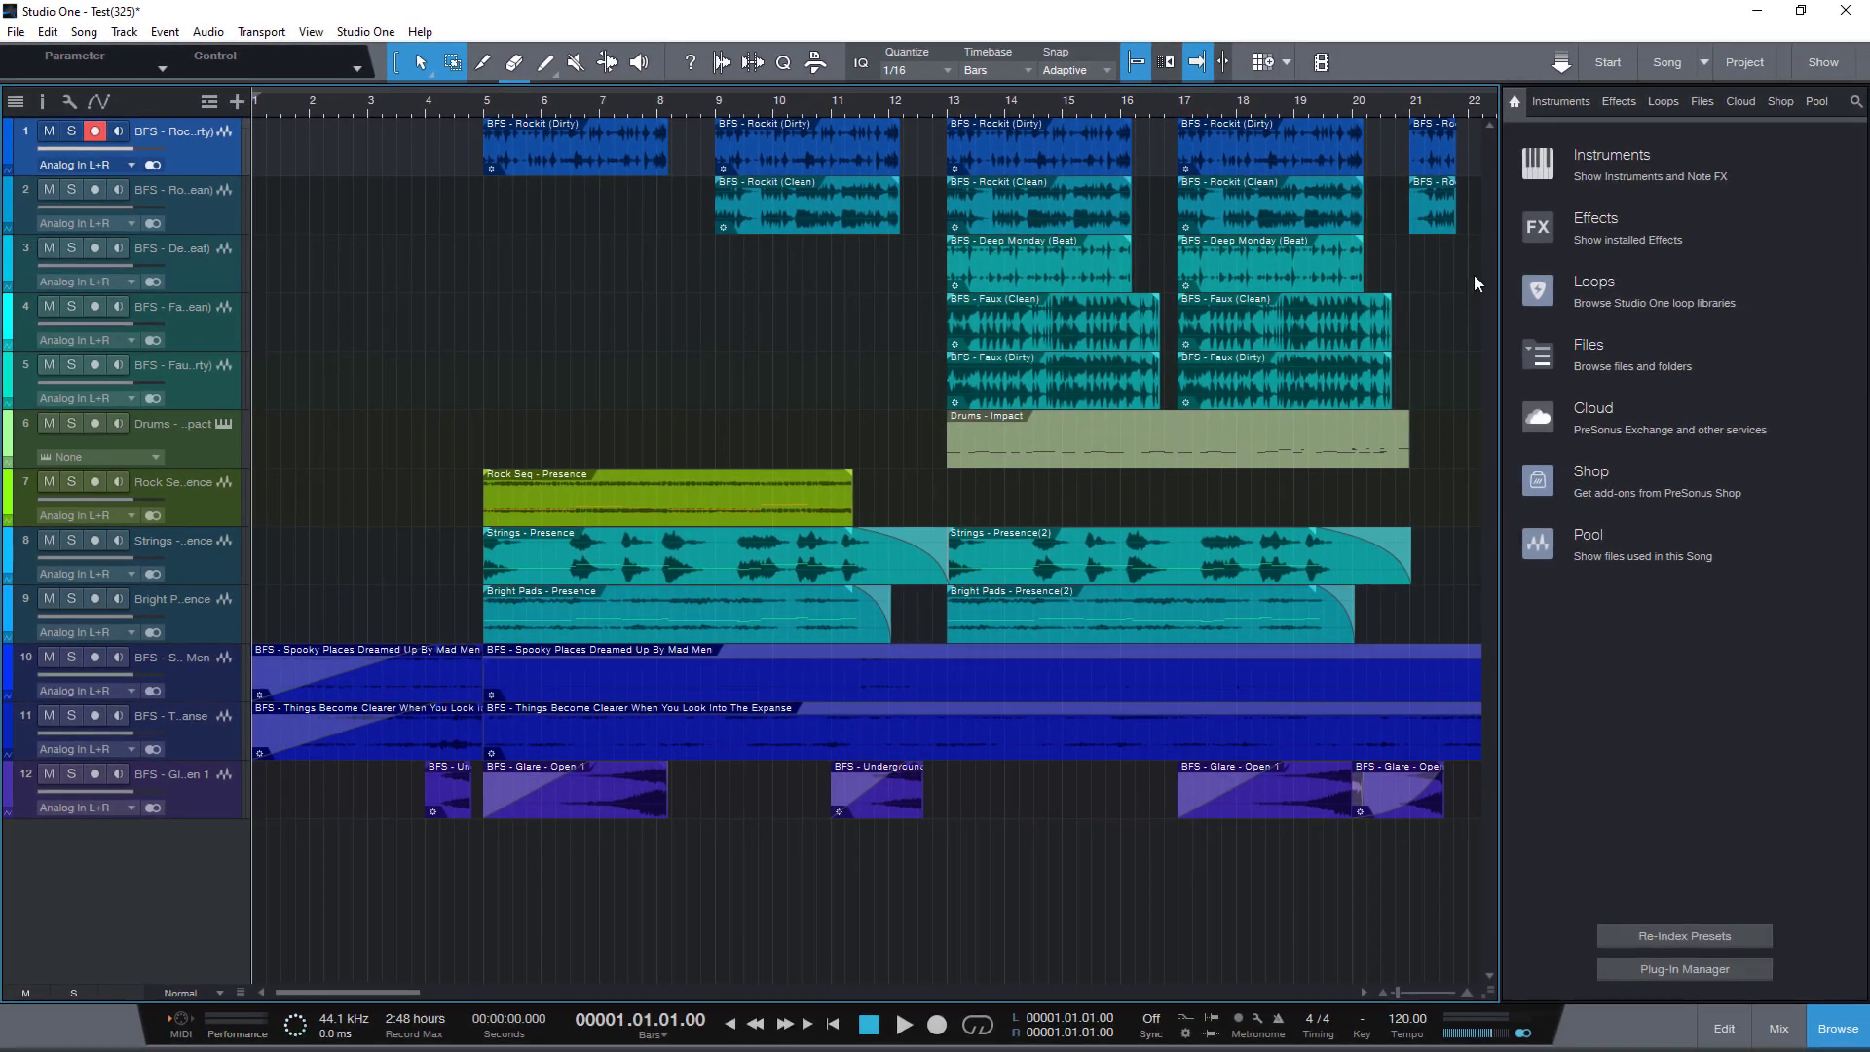
Show the mixer console for Test(325) using F3
key("F3")
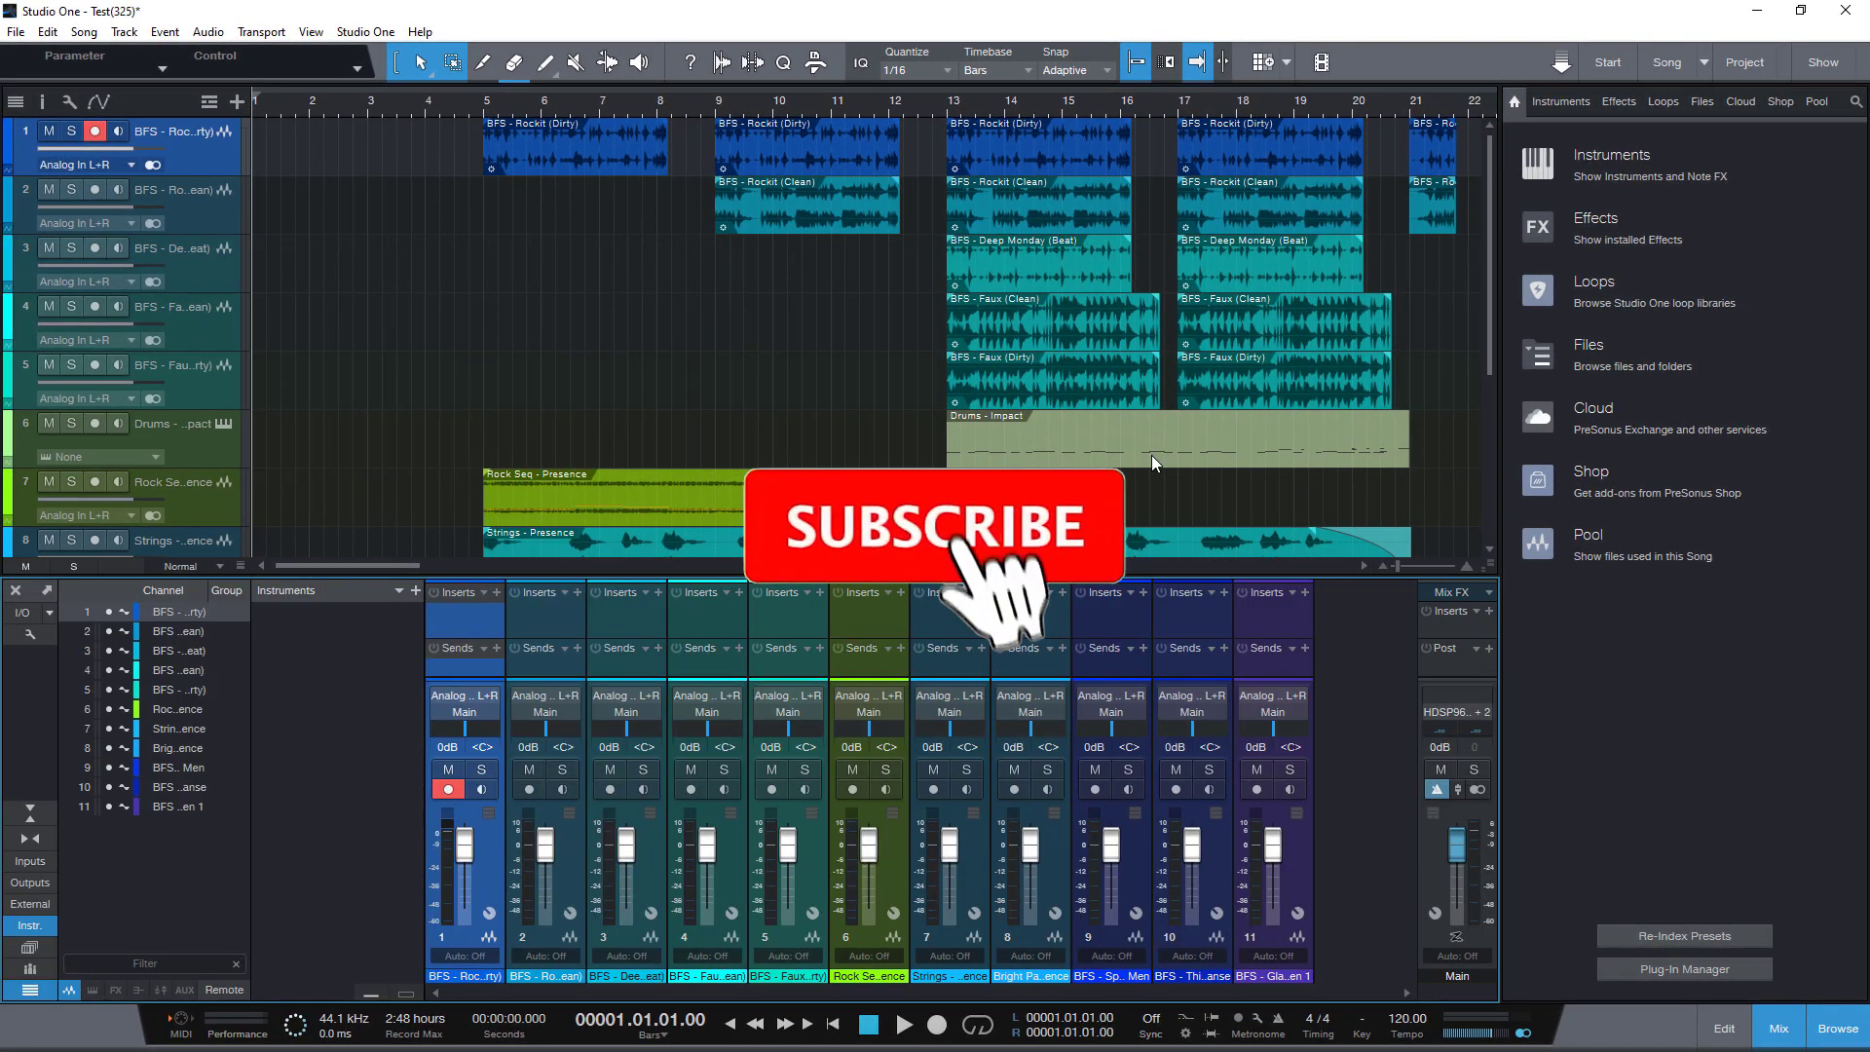